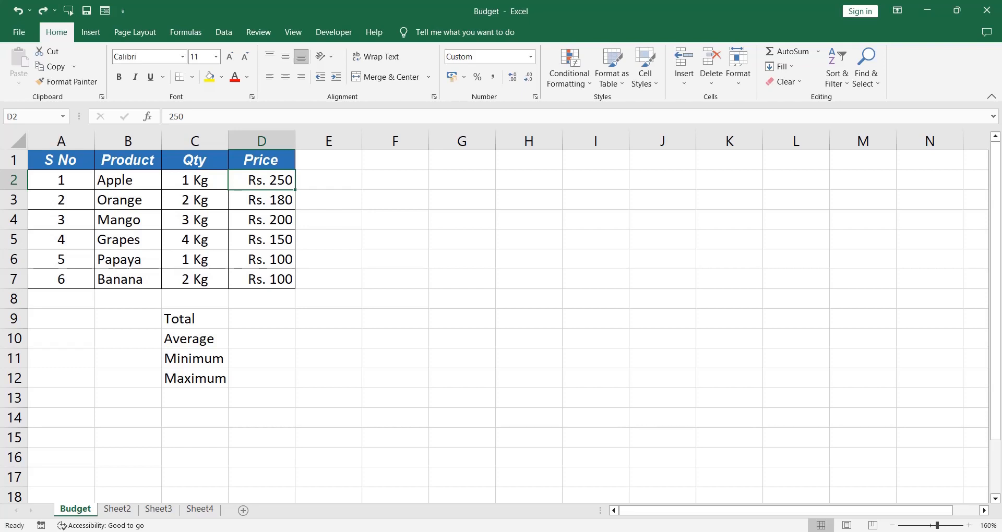
Examine the product table's header row, the prices in D2:D7 and the empty summary cells beside Total and Average
{"action": "key", "text": "ctrl+Home"}
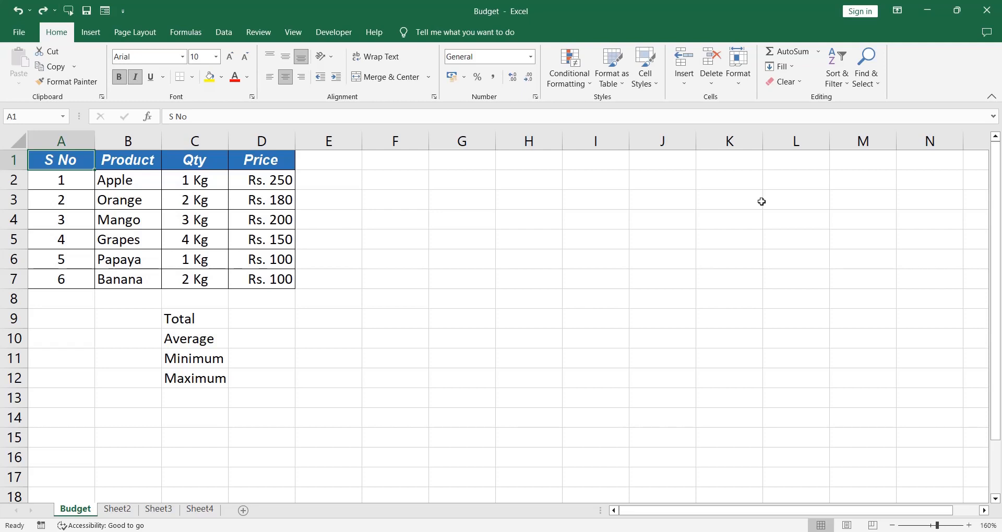
{"action": "key", "text": "ctrl+shift+Right"}
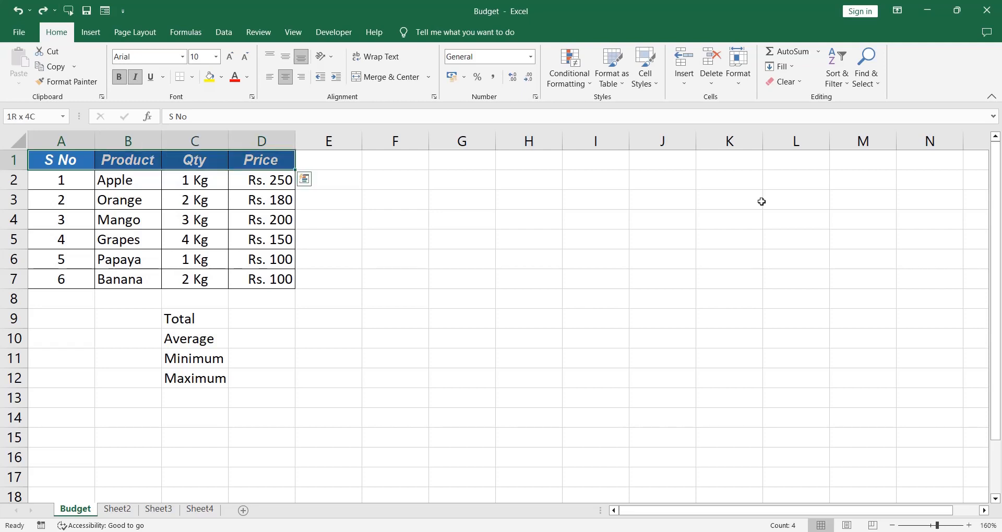
{"action": "key", "text": "Down"}
{"action": "key", "text": "Right"}
{"action": "key", "text": "Right"}
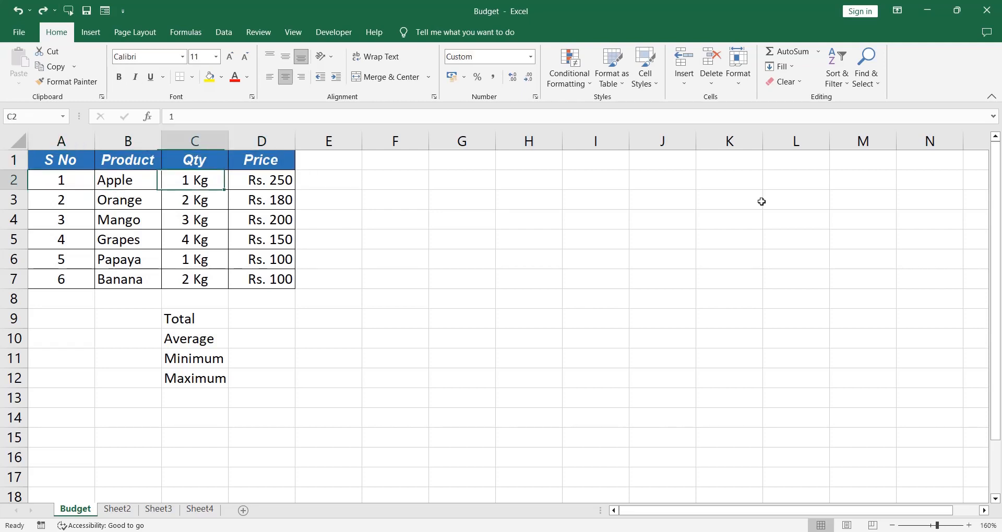
{"action": "key", "text": "Right"}
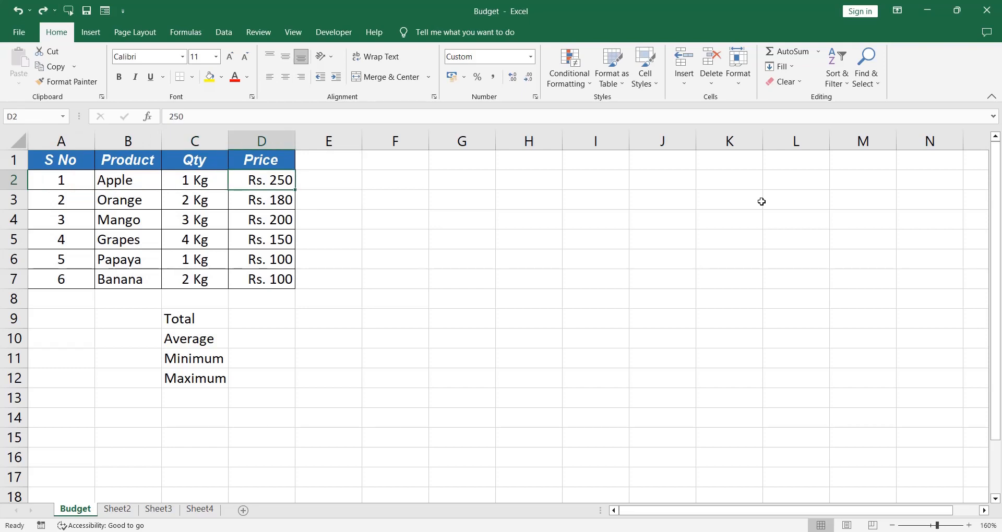
{"action": "key", "text": "ctrl+shift+Down"}
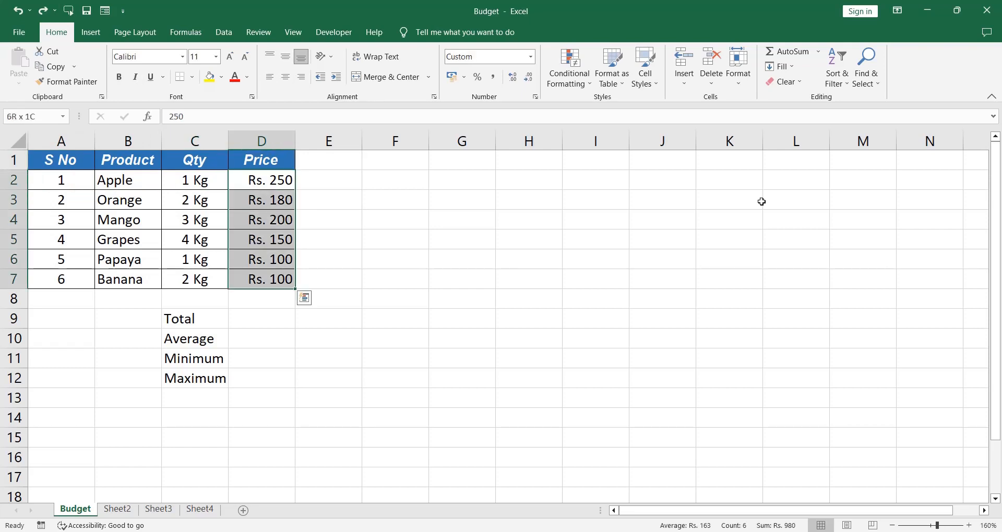
{"action": "key", "text": "Down"}
{"action": "key", "text": "Down"}
{"action": "key", "text": "Down"}
{"action": "key", "text": "Down"}
{"action": "key", "text": "Down"}
{"action": "key", "text": "Down"}
{"action": "key", "text": "Down"}
{"action": "key", "text": "Down"}
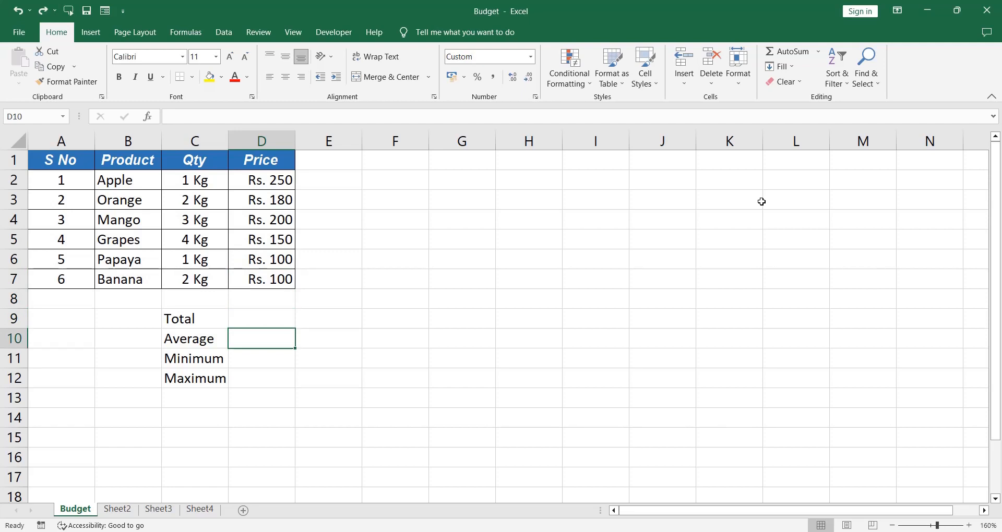
{"action": "key", "text": "Up"}
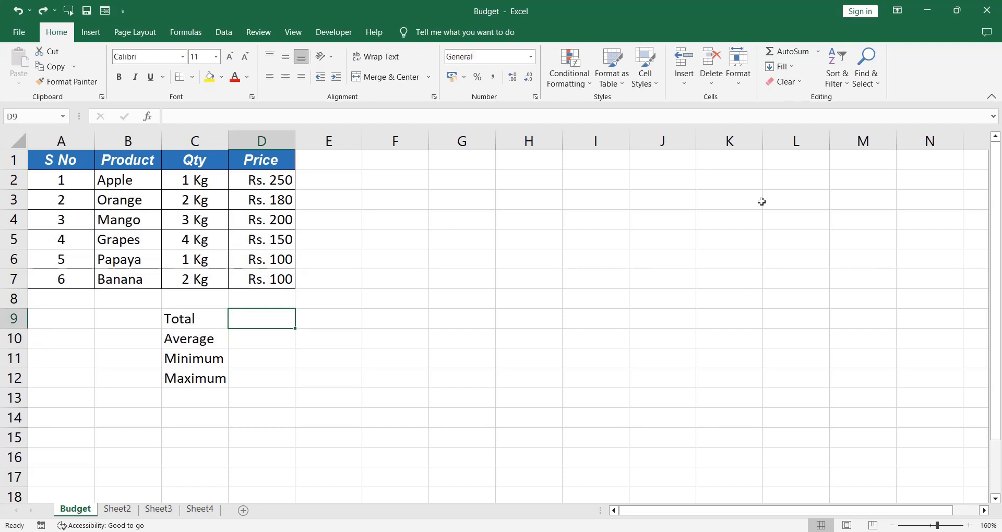
Copy the Apple and Orange prices from D2:D3 and paste them as values only into F2:F3
{"action": "key", "text": "ctrl+Up"}
{"action": "key", "text": "ctrl+Up"}
{"action": "key", "text": "Down"}
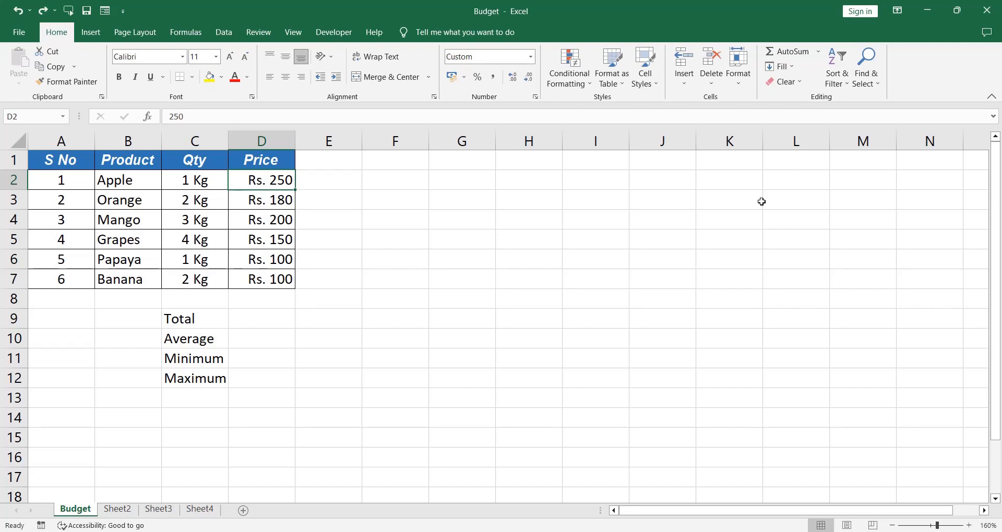
{"action": "key", "text": "shift+Down"}
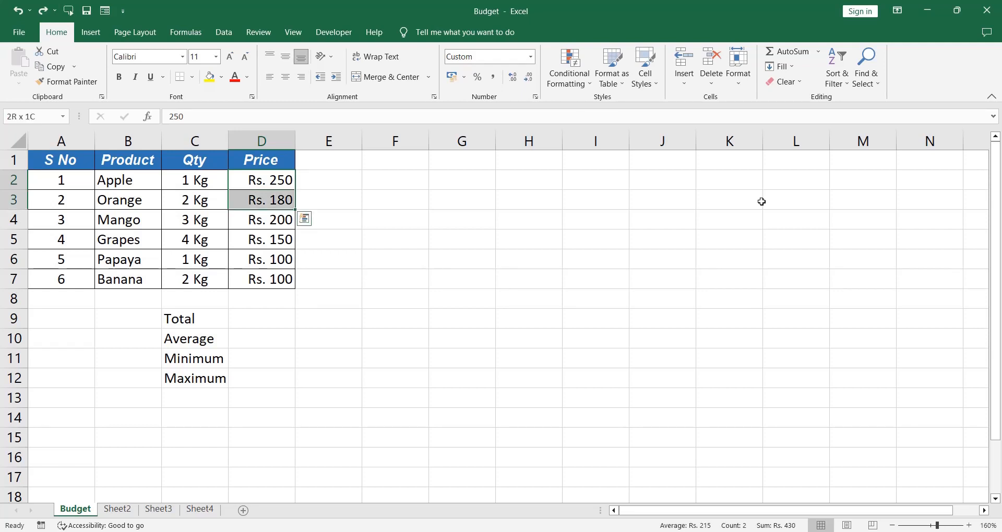
{"action": "key", "text": "ctrl+c"}
{"action": "key", "text": "Right"}
{"action": "key", "text": "Right"}
{"action": "key", "text": "ctrl+alt+v"}
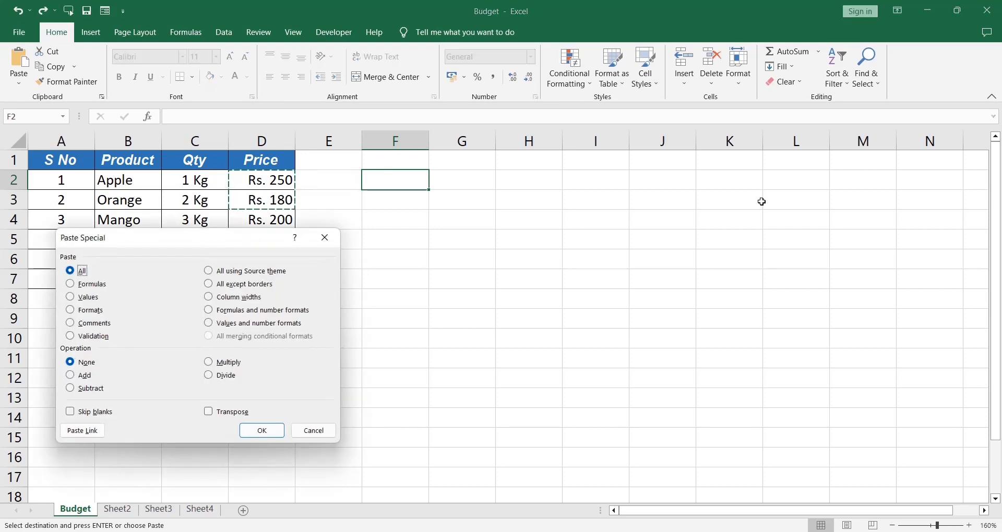
{"action": "key", "text": "v"}
{"action": "key", "text": "Return"}
{"action": "key", "text": "Down"}
{"action": "key", "text": "Up"}
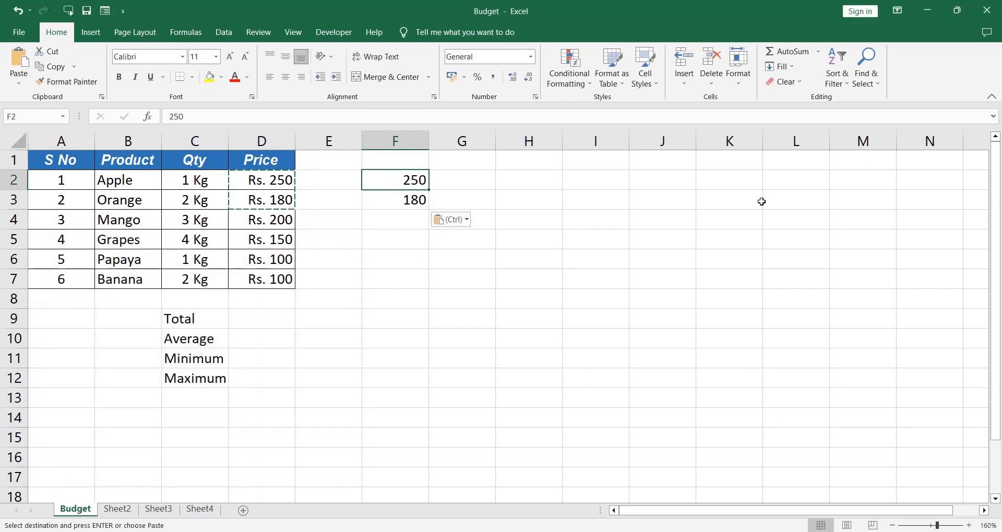
Enter a lone equals sign in cell F4, below the two pasted values
{"action": "key", "text": "Down"}
{"action": "key", "text": "Down"}
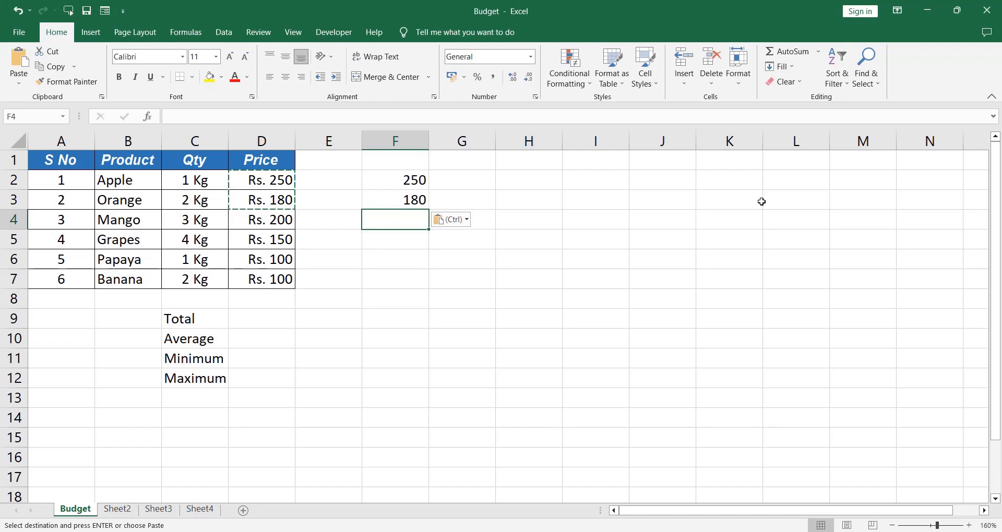
{"action": "type", "text": "="}
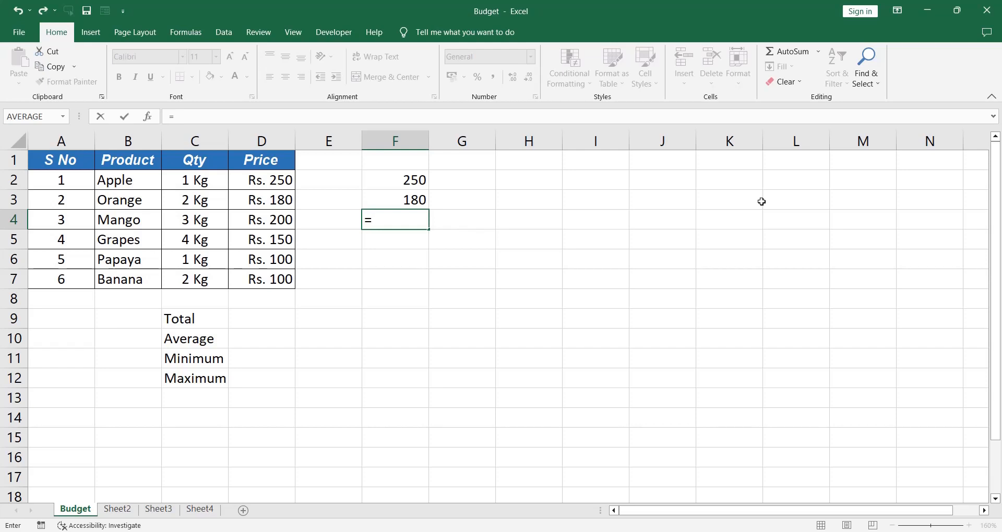
{"action": "key", "text": "Return"}
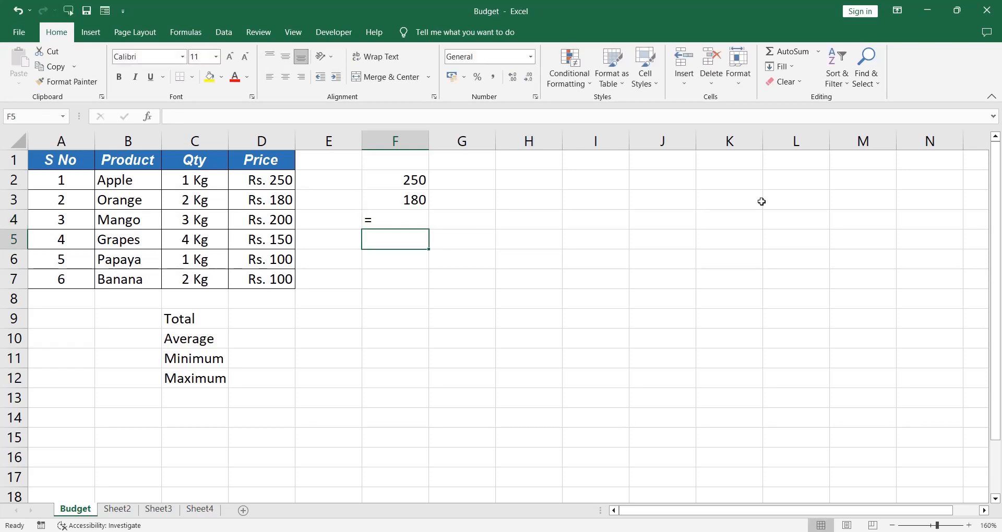
Complete the entry in cell F4 as the formula =250+180
{"action": "key", "text": "Up"}
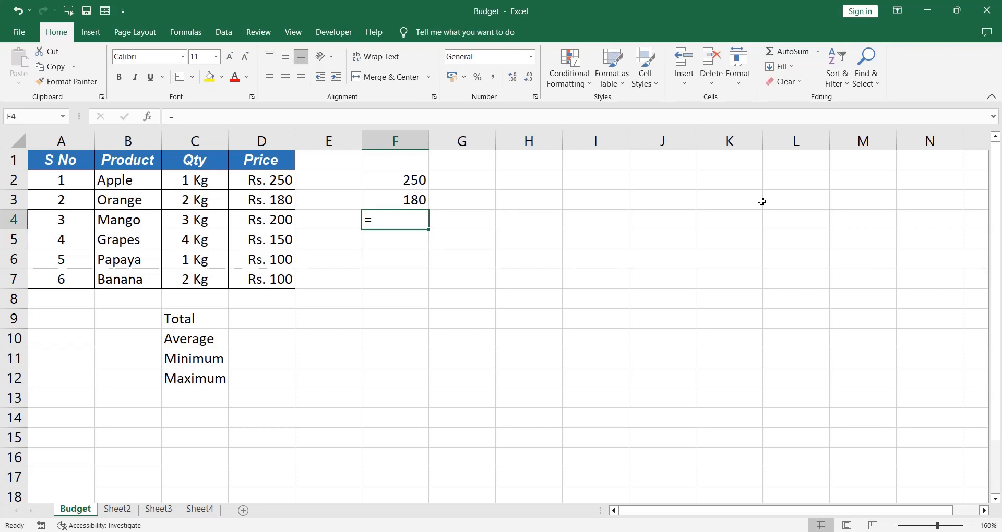
{"action": "key", "text": "F2"}
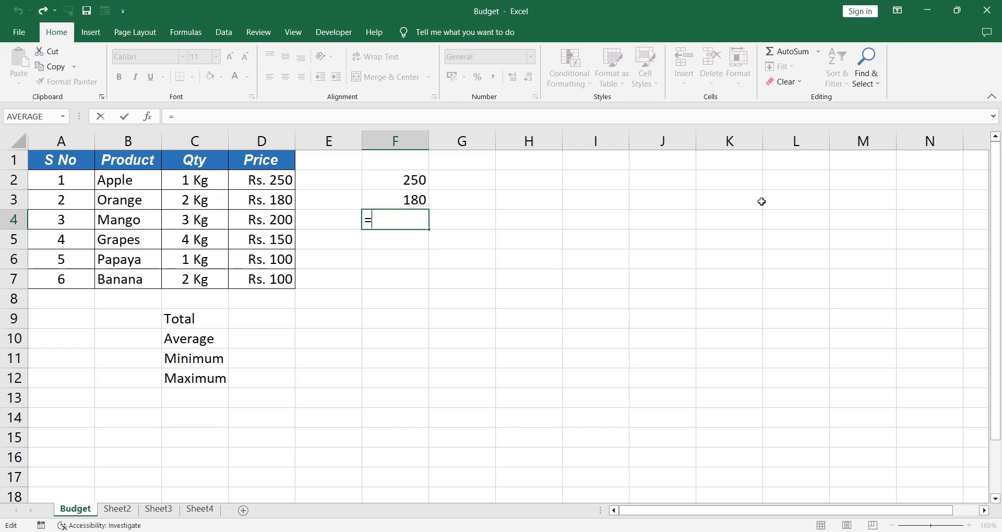
{"action": "type", "text": "250"}
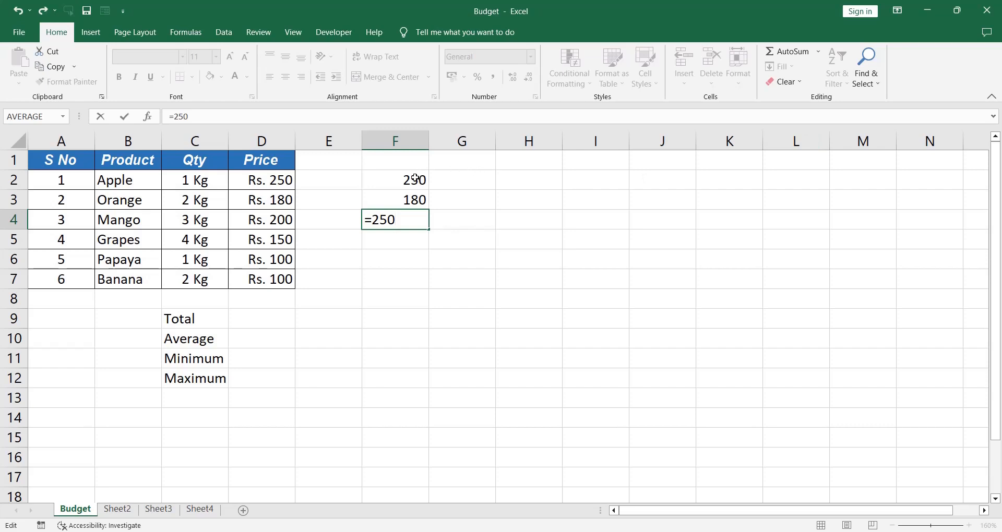
{"action": "type", "text": "+180"}
{"action": "key", "text": "Return"}
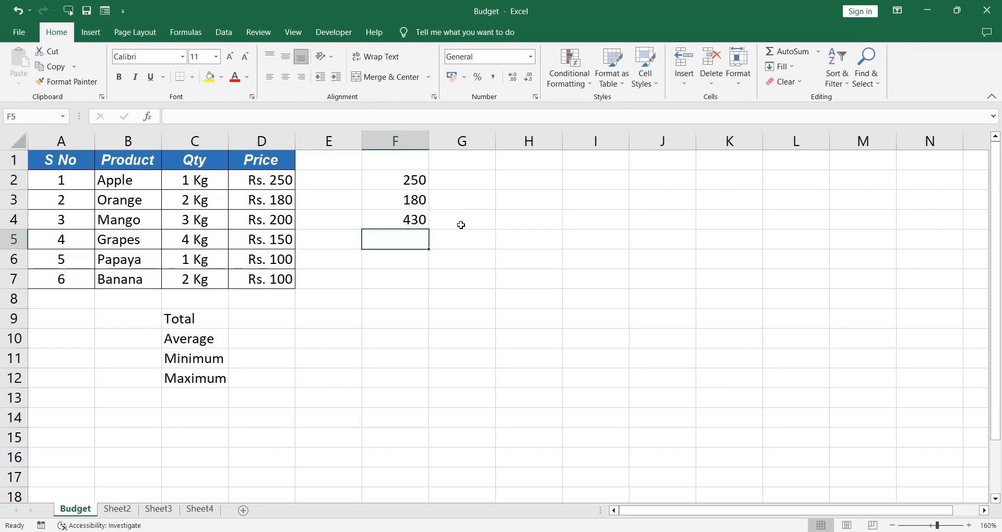
Remove 180 from the formula in F4, try to enter =250+, and accept the suggested correction
{"action": "key", "text": "Up"}
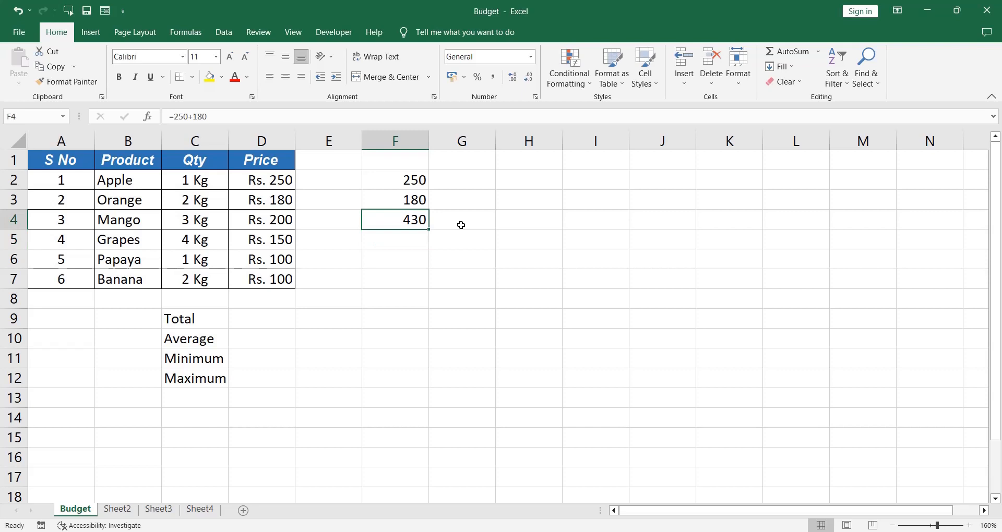
{"action": "key", "text": "F2"}
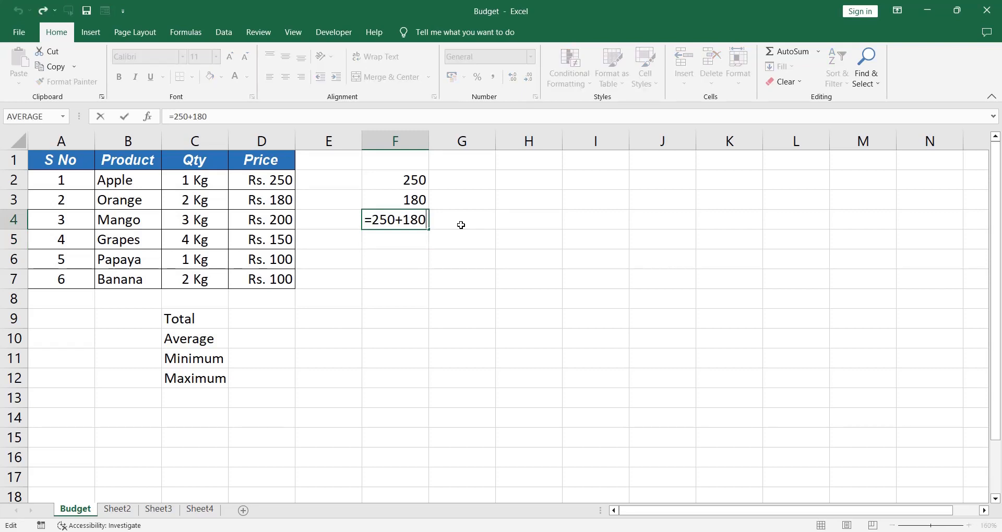
{"action": "key", "text": "BackSpace"}
{"action": "key", "text": "BackSpace"}
{"action": "key", "text": "BackSpace"}
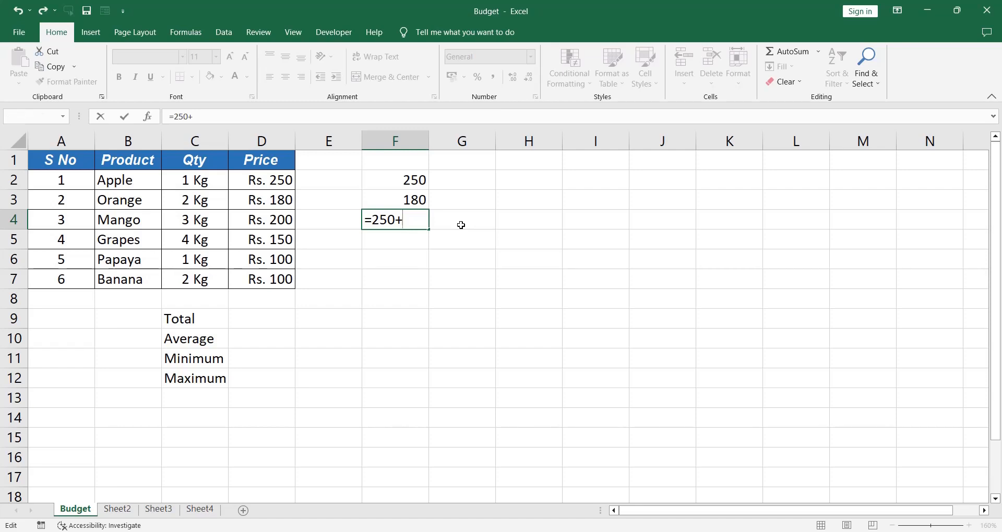
{"action": "key", "text": "Return"}
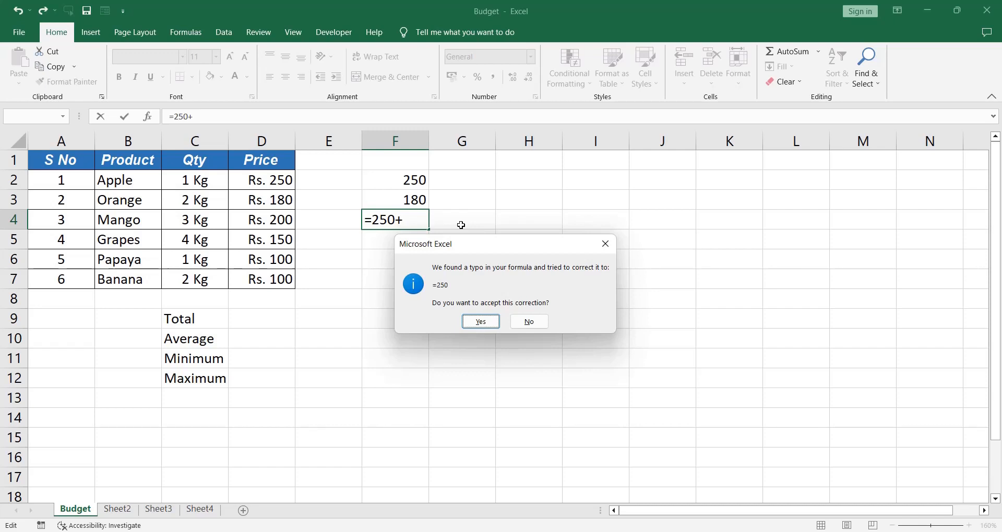
{"action": "key", "text": "Return"}
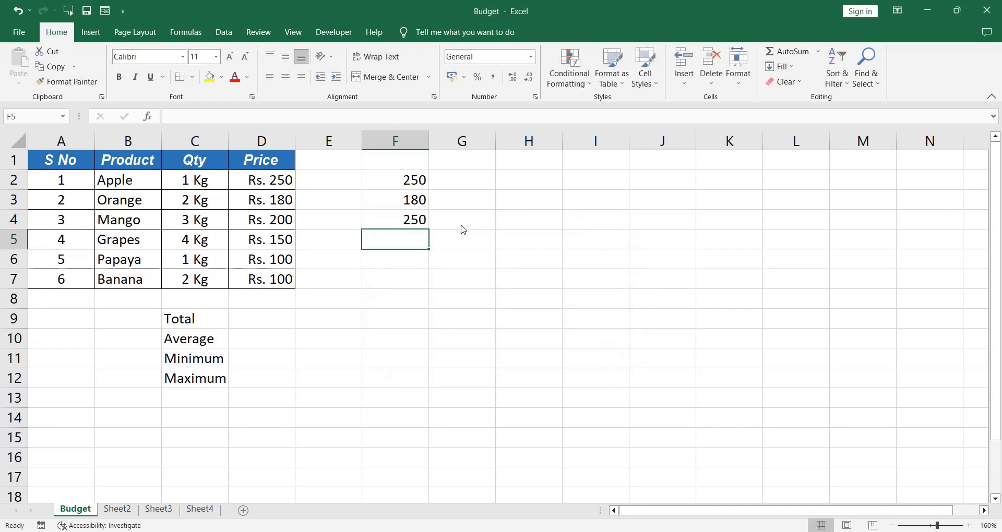
Append +180 to the formula in F4 so it reads =250+180
{"action": "key", "text": "Up"}
{"action": "key", "text": "F2"}
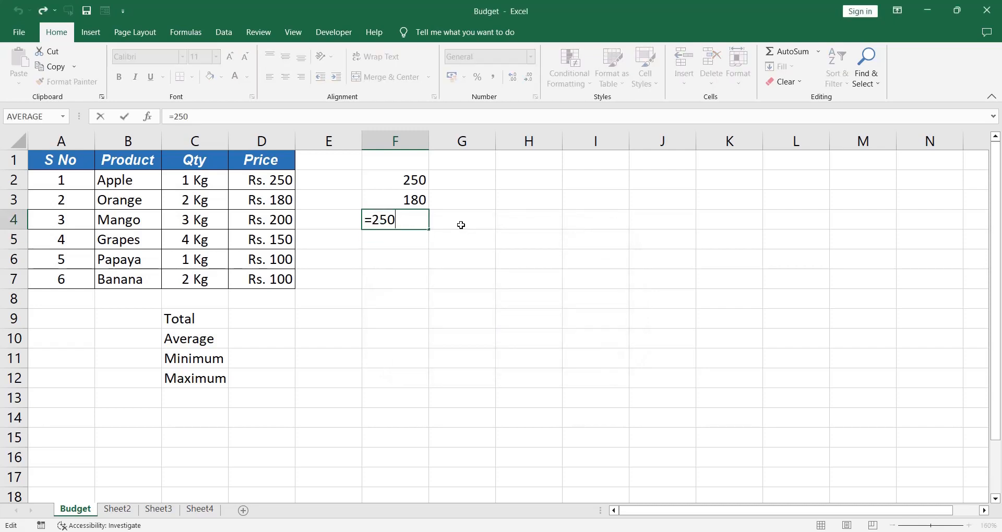
{"action": "type", "text": "+180"}
{"action": "key", "text": "Return"}
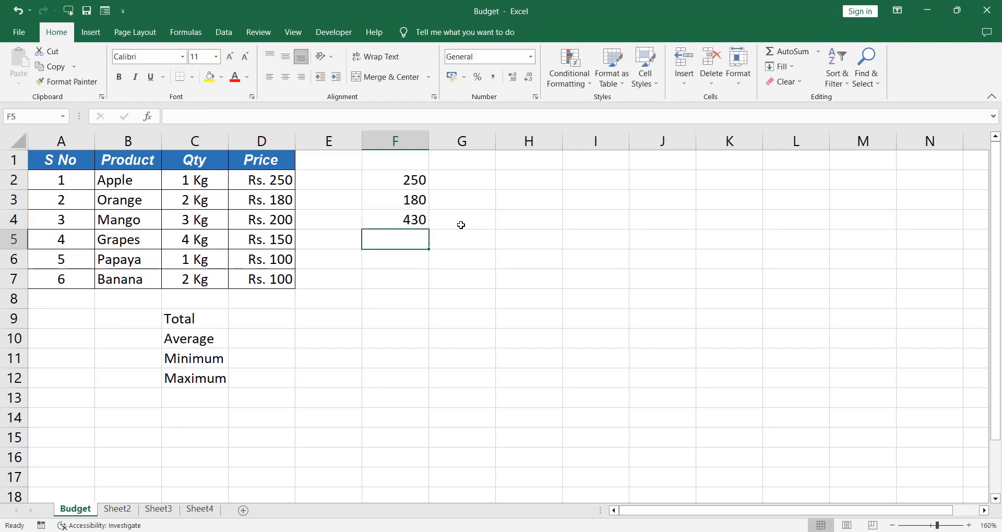
Replace the fixed numbers in F4 with the cell-reference formula =F2+F3
{"action": "key", "text": "Up"}
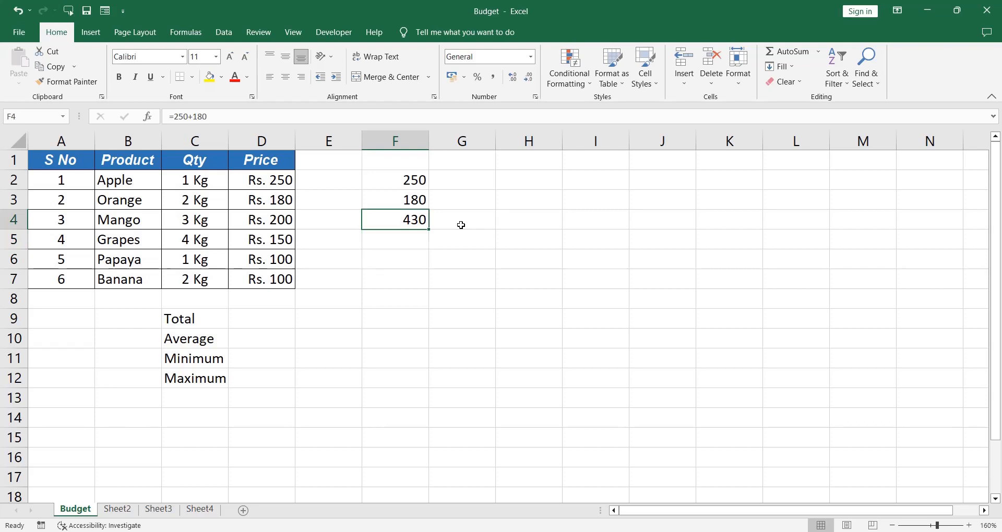
{"action": "type", "text": "="}
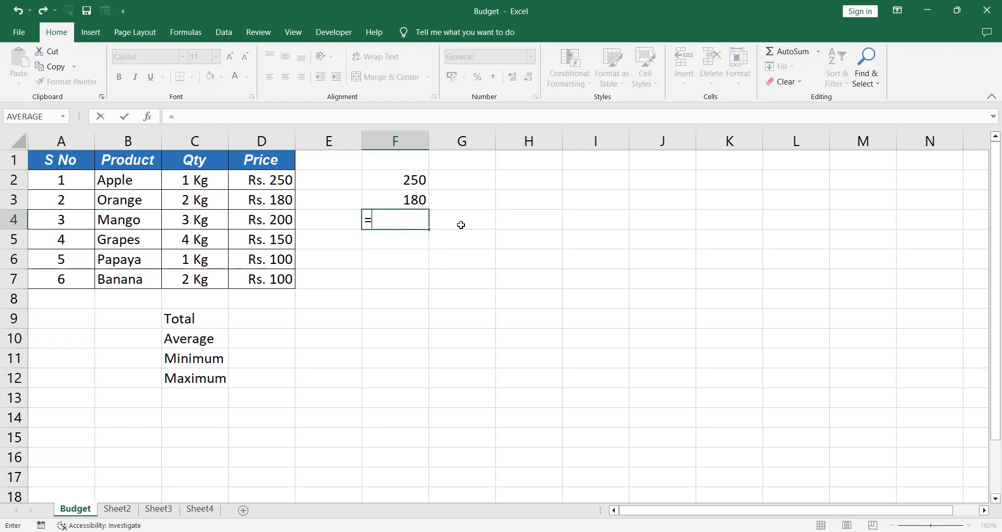
{"action": "left_click", "coordinate": [407, 180]}
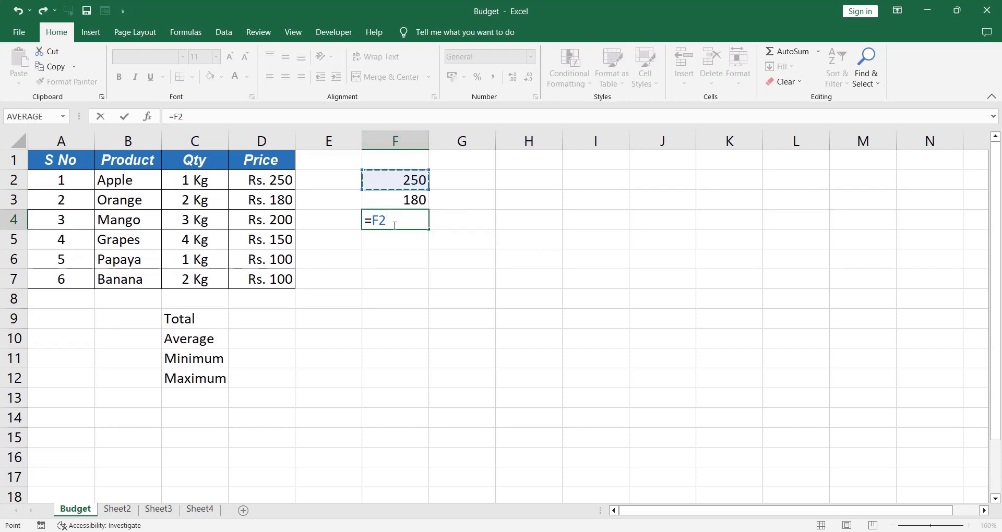
{"action": "type", "text": "+"}
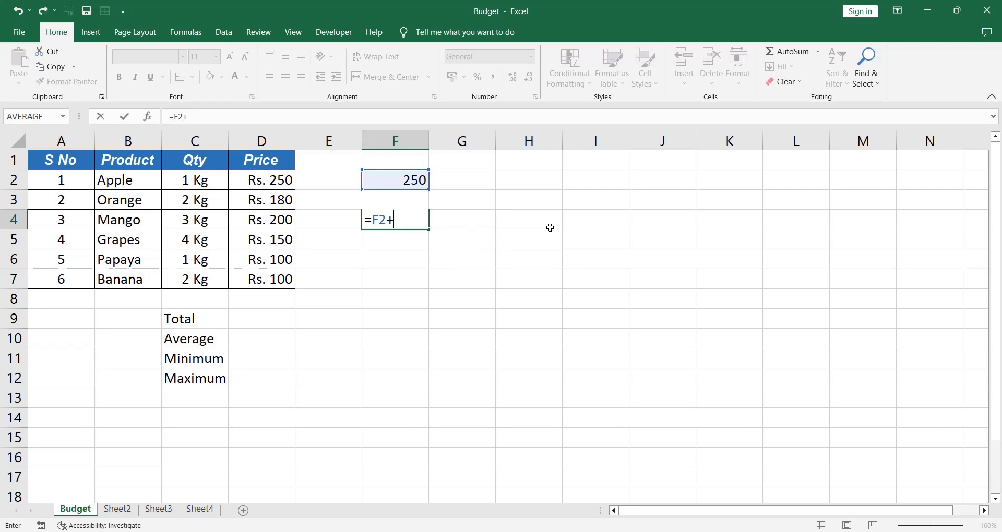
{"action": "type", "text": "F3"}
{"action": "key", "text": "Return"}
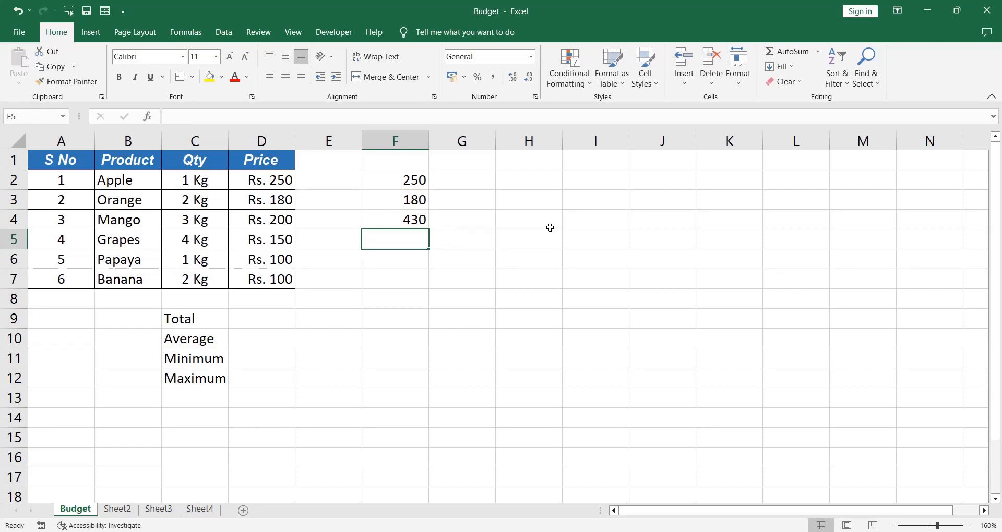
Change the operator in F4's cell-reference formula to minus and then to multiplication, giving =F2*F3
{"action": "key", "text": "Up"}
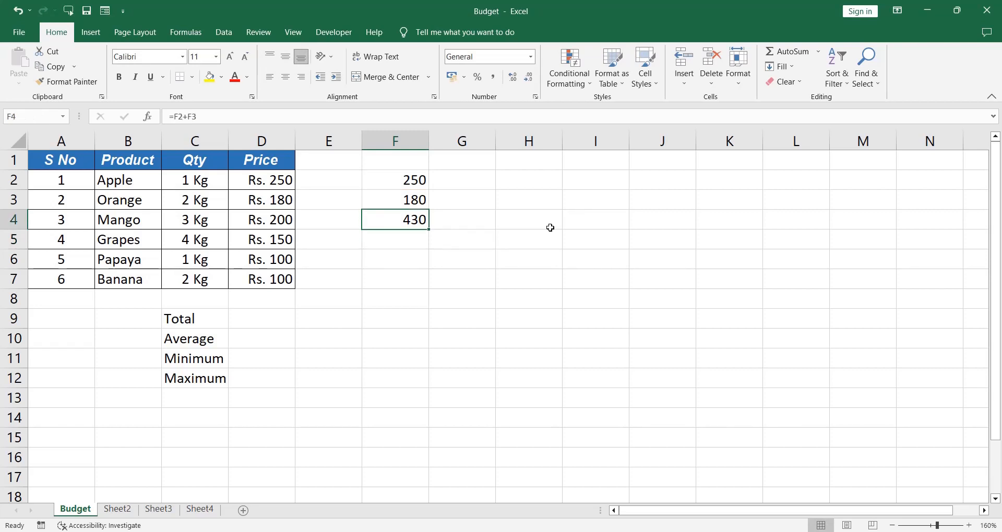
{"action": "key", "text": "F2"}
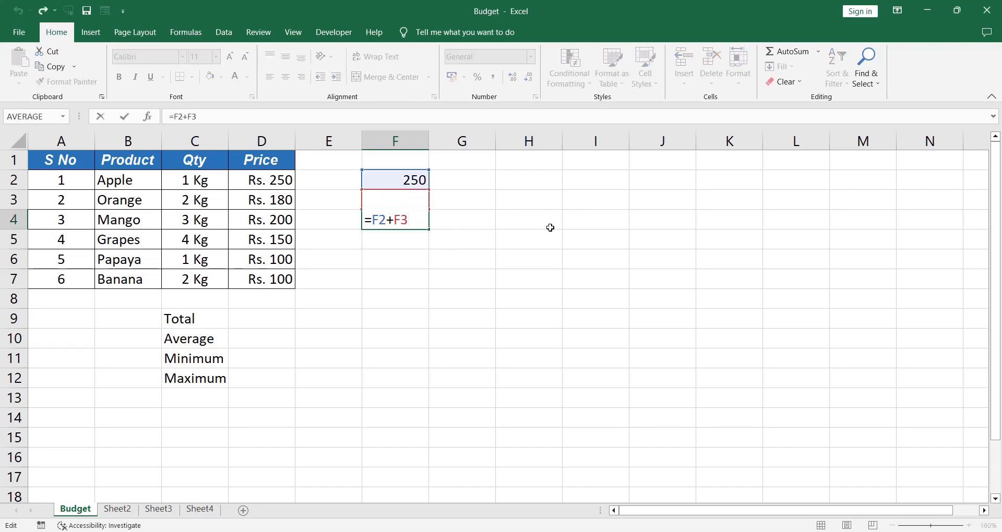
{"action": "key", "text": "Left"}
{"action": "key", "text": "Left"}
{"action": "key", "text": "shift+Left"}
{"action": "type", "text": "-"}
{"action": "key", "text": "shift+Left"}
{"action": "type", "text": "*"}
{"action": "key", "text": "Return"}
Change the operator in F4's formula to division so it reads =F2/F3
{"action": "key", "text": "Up"}
{"action": "key", "text": "F2"}
{"action": "key", "text": "Left"}
{"action": "key", "text": "Left"}
{"action": "key", "text": "shift+Left"}
{"action": "type", "text": "/"}
{"action": "key", "text": "Return"}
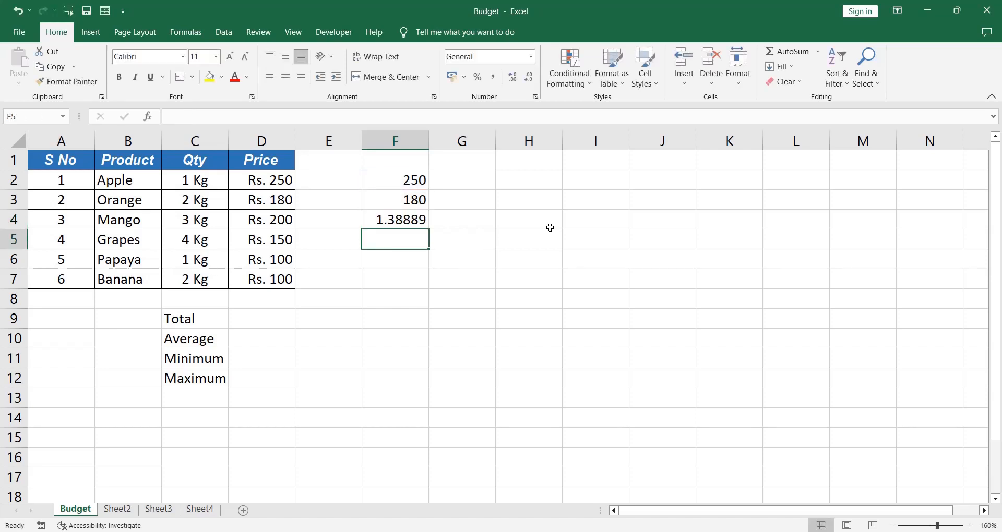
Clear the practice numbers and the division formula from cells F2:F4
{"action": "key", "text": "Up"}
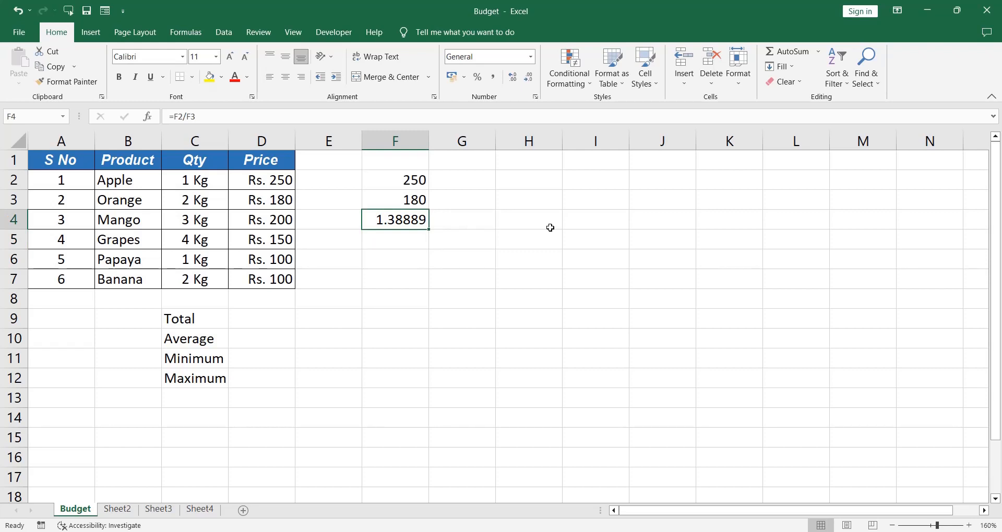
{"action": "key", "text": "shift+Up"}
{"action": "key", "text": "shift+Up"}
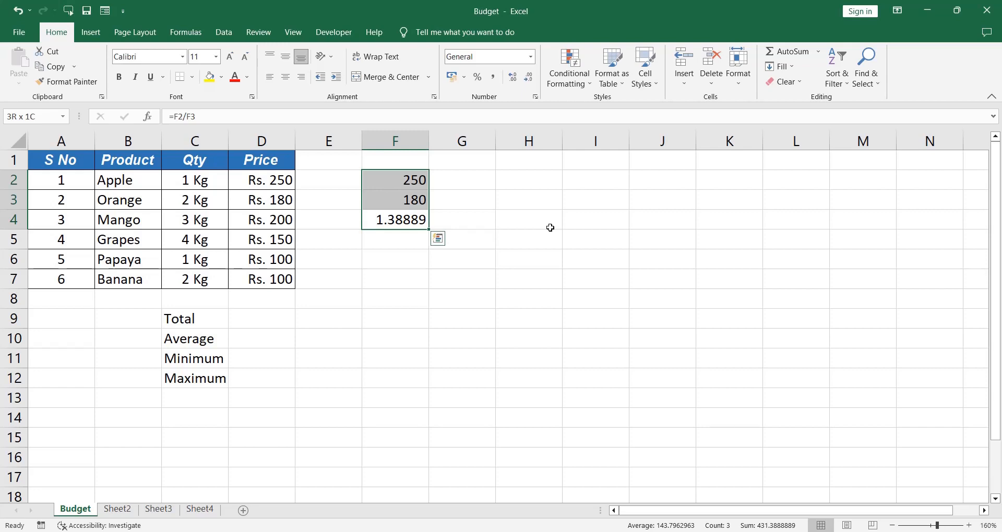
Highlight the summary labels Total, Average, Minimum and Maximum in C9:C12
{"action": "key", "text": "shift+Down"}
{"action": "key", "text": "shift+Down"}
{"action": "key", "text": "shift+Down"}
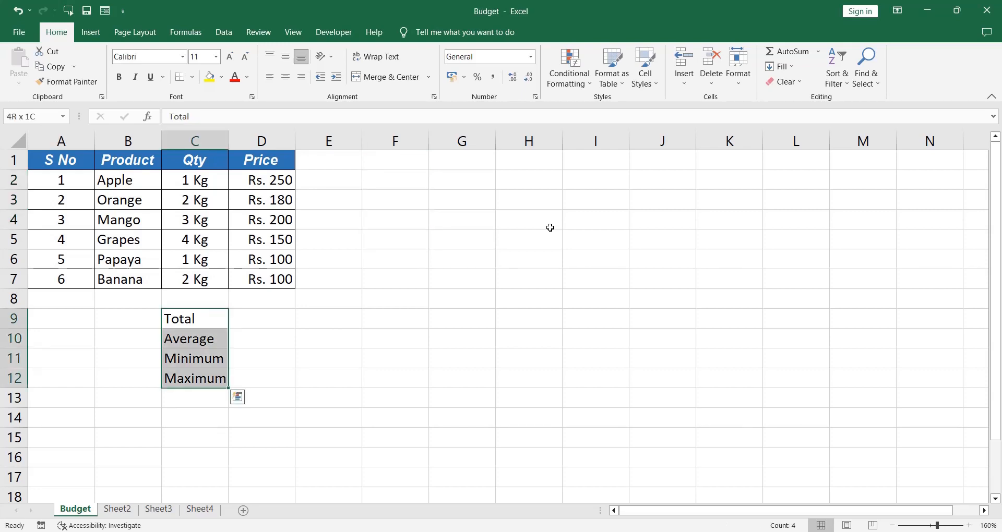
{"action": "key", "text": "Down"}
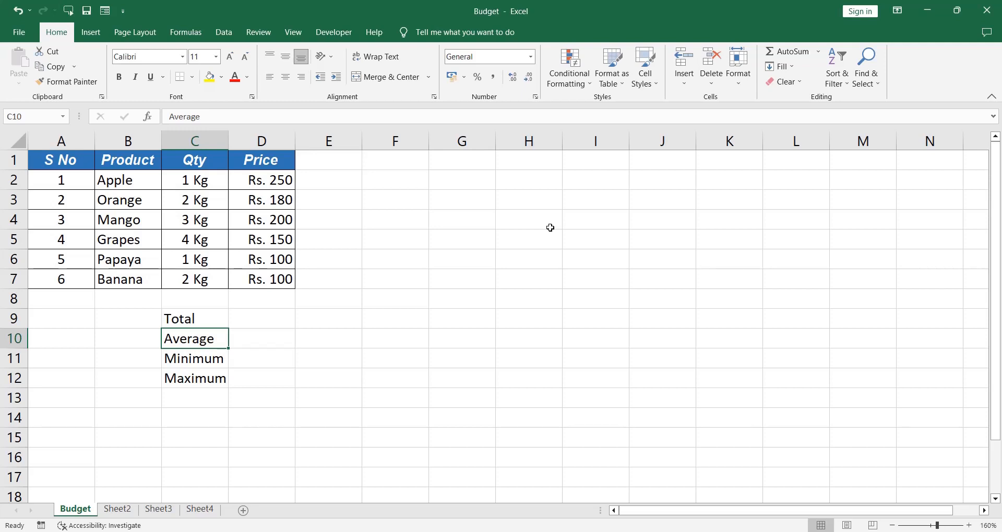
Total the prices in D9 beside the Total label with the formula =SUM(D2:D7)
{"action": "key", "text": "Up"}
{"action": "key", "text": "Right"}
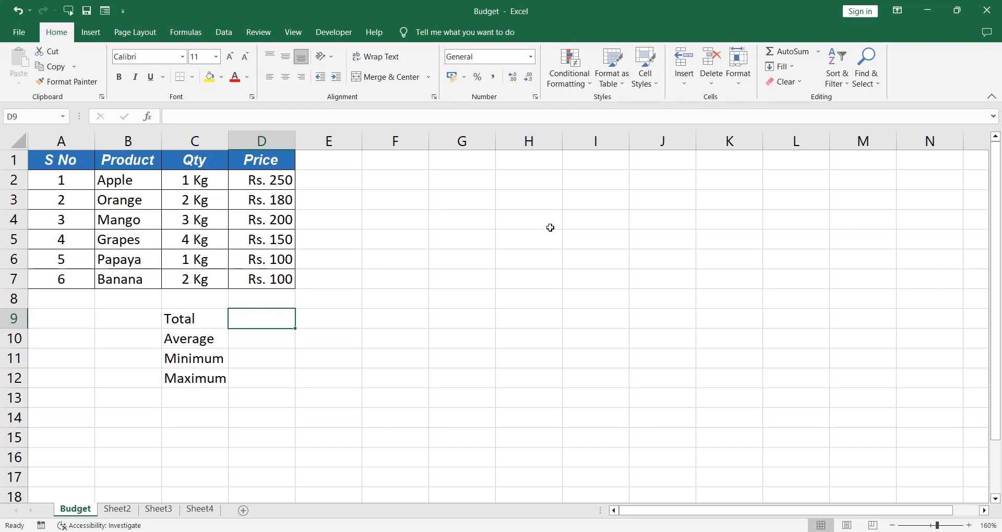
{"action": "type", "text": "=SU"}
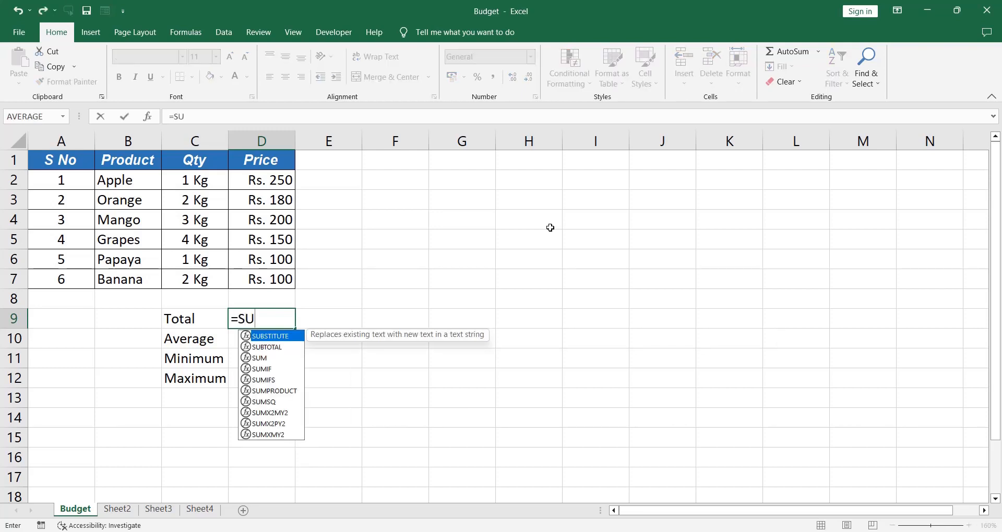
{"action": "type", "text": "M"}
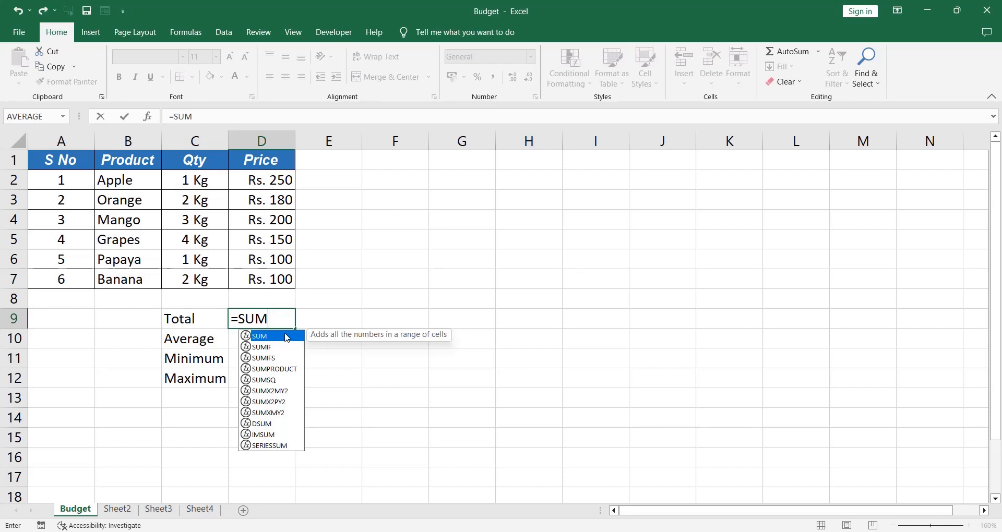
{"action": "double_click", "coordinate": [286, 336]}
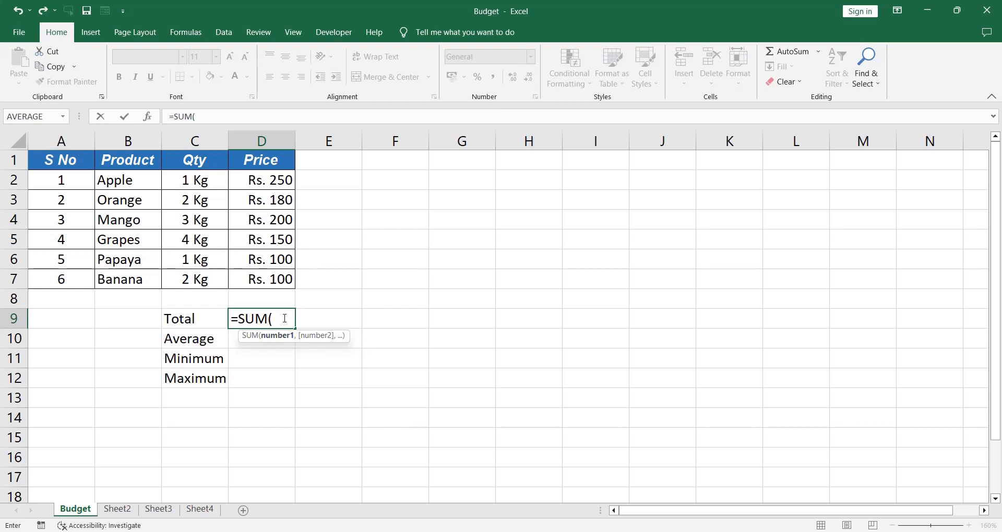
{"action": "left_click", "coordinate": [265, 187]}
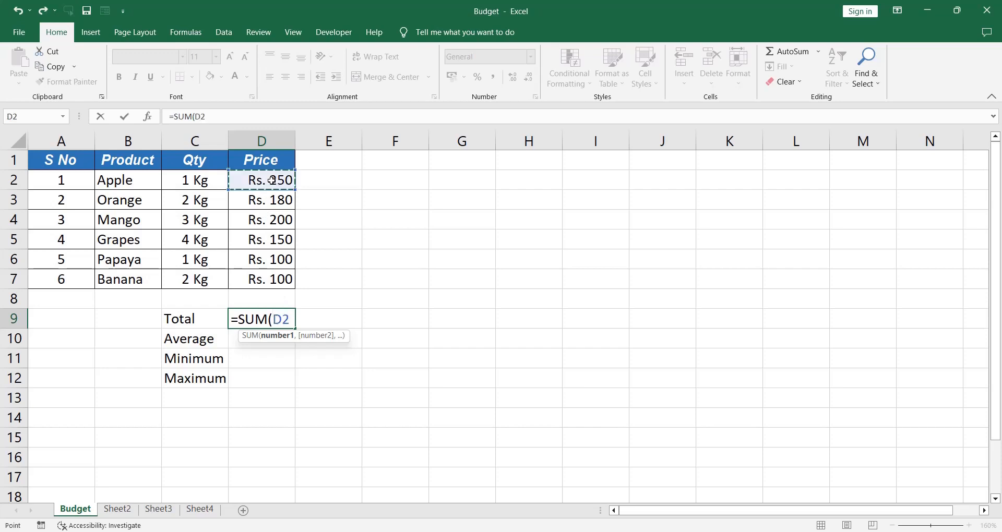
{"action": "left_click_drag", "start_coordinate": [272, 186], "coordinate": [273, 278]}
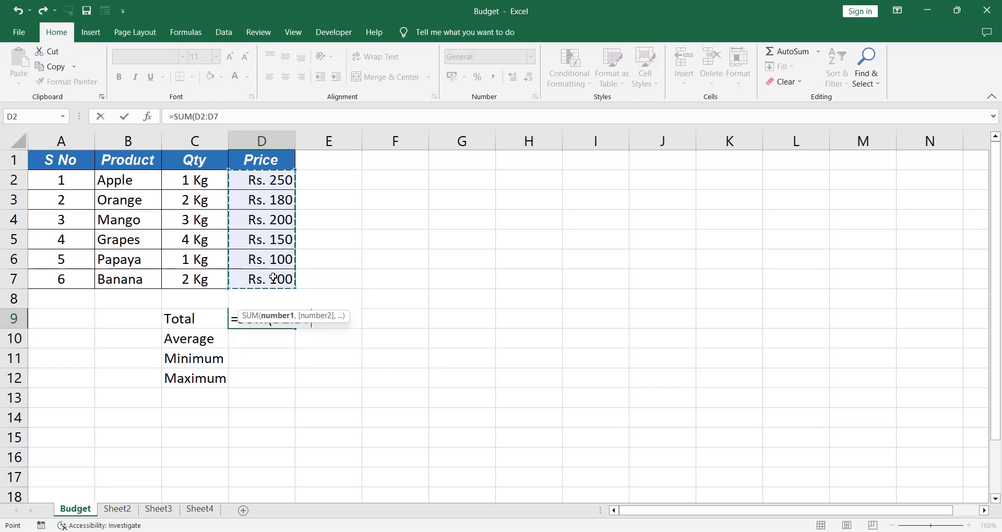
{"action": "left_click_drag", "start_coordinate": [340, 319], "coordinate": [514, 314]}
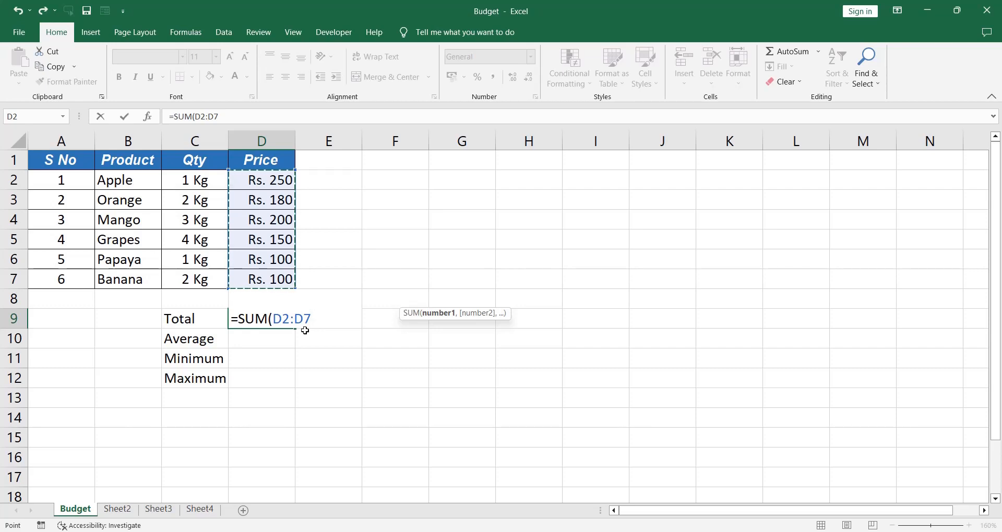
{"action": "type", "text": ")"}
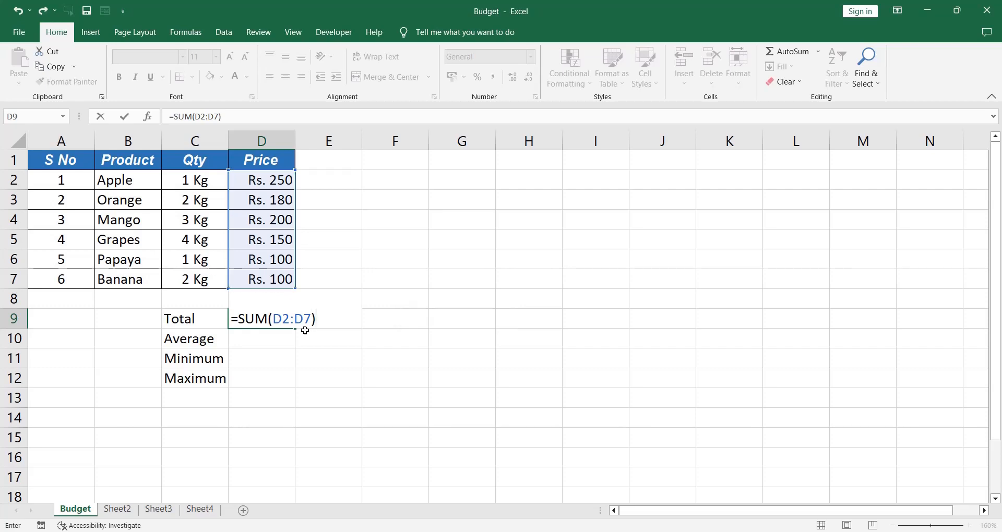
{"action": "key", "text": "Return"}
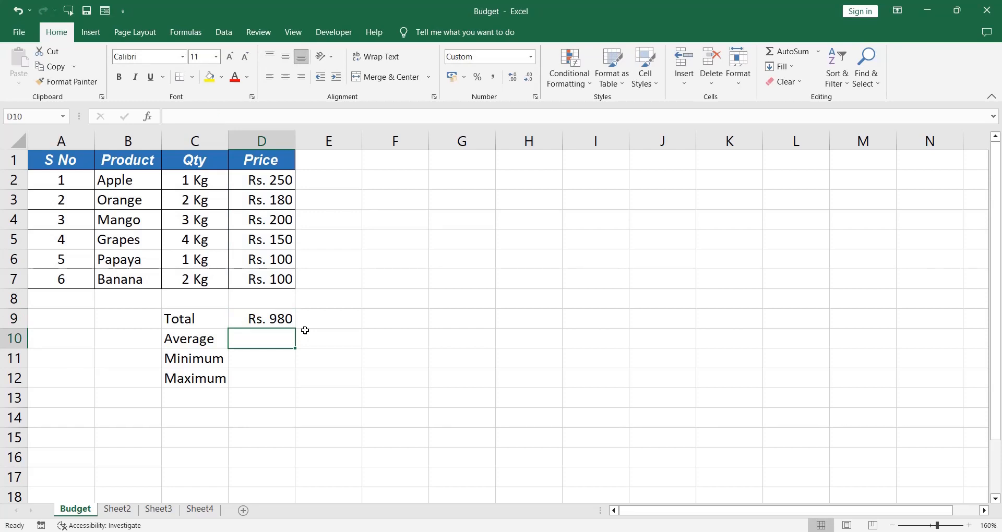
{"action": "key", "text": "Up"}
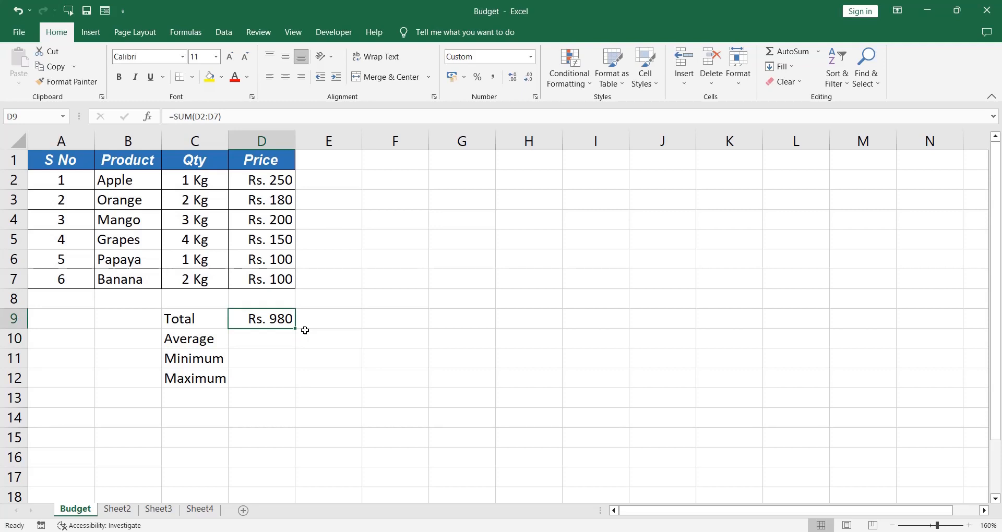
{"action": "key", "text": "Down"}
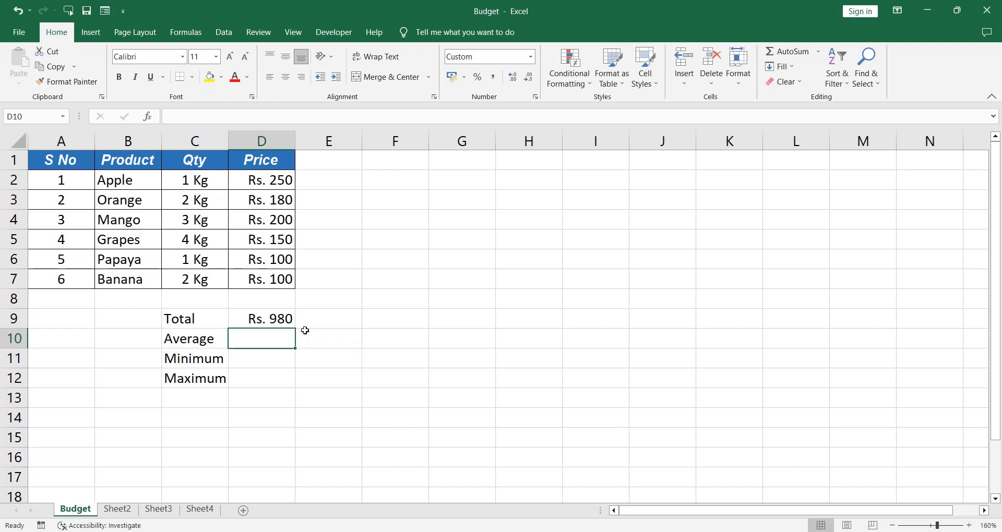
Enter the number 980 in the empty cell F6 beside the price table
{"action": "key", "text": "Up"}
{"action": "key", "text": "Up"}
{"action": "key", "text": "Up"}
{"action": "key", "text": "Up"}
{"action": "key", "text": "Right"}
{"action": "key", "text": "Right"}
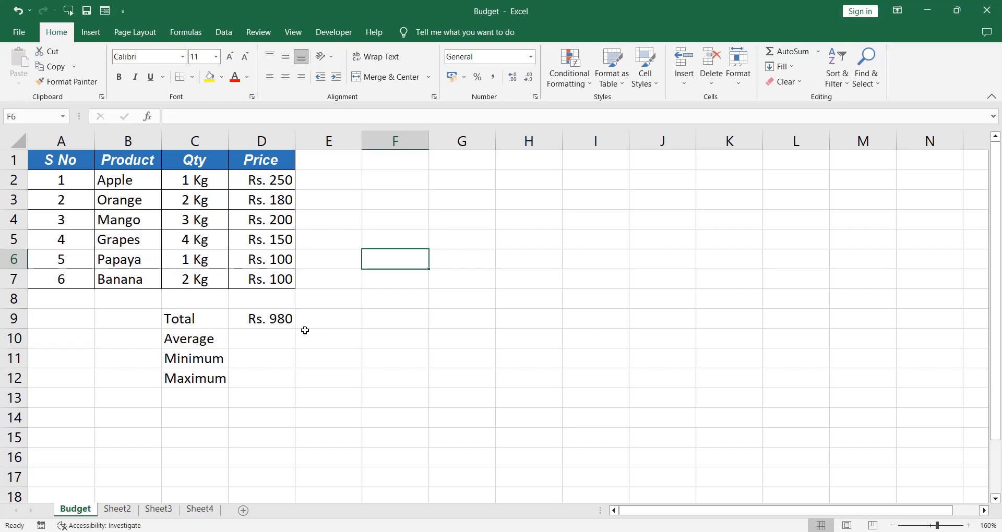
{"action": "type", "text": "980"}
{"action": "key", "text": "Return"}
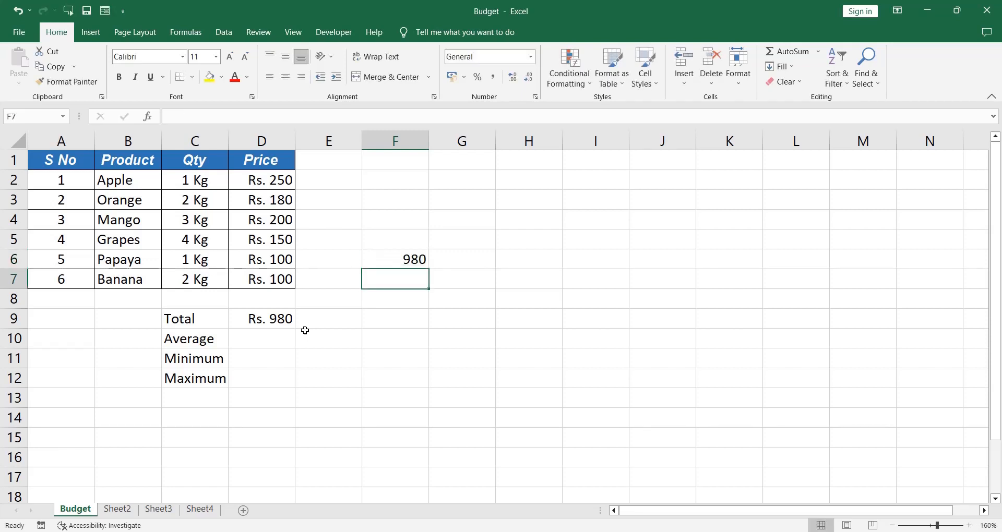
Work out the average manually in F7 with the formula =F6/6, and select F6:F7 for review
{"action": "type", "text": "="}
{"action": "key", "text": "Up"}
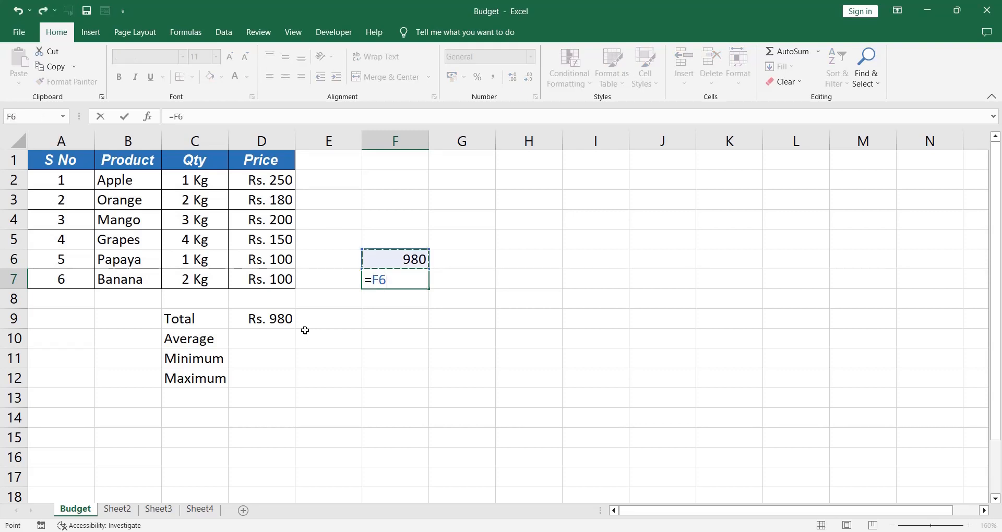
{"action": "type", "text": "/6"}
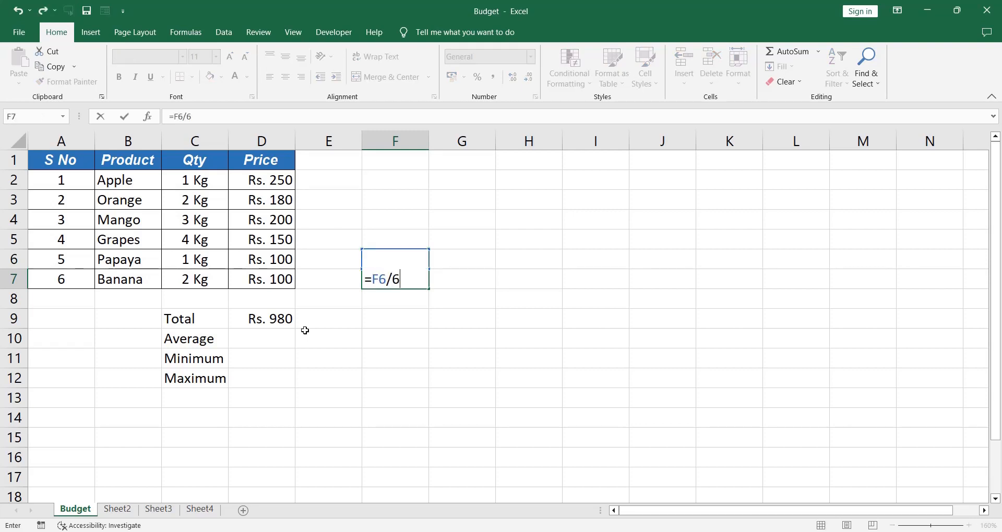
{"action": "key", "text": "Return"}
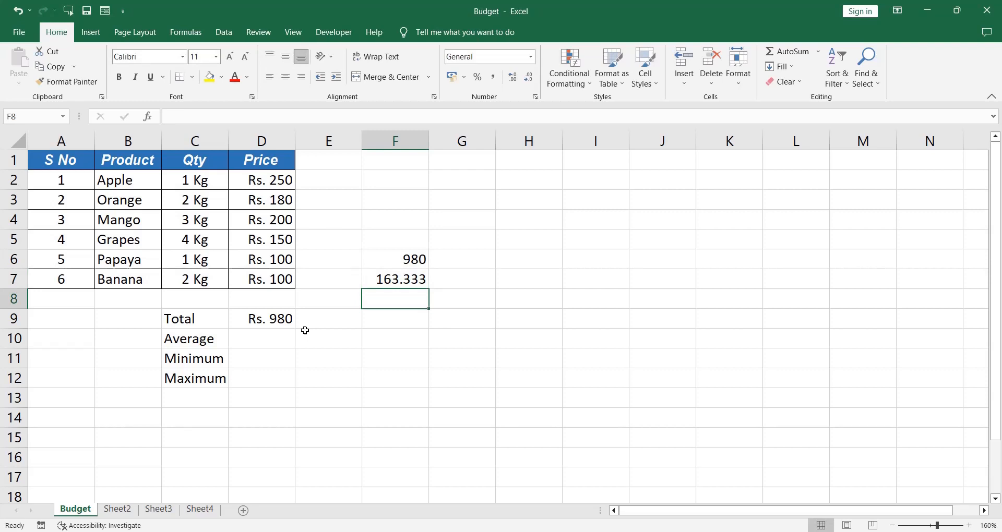
{"action": "key", "text": "Up"}
{"action": "key", "text": "shift+Up"}
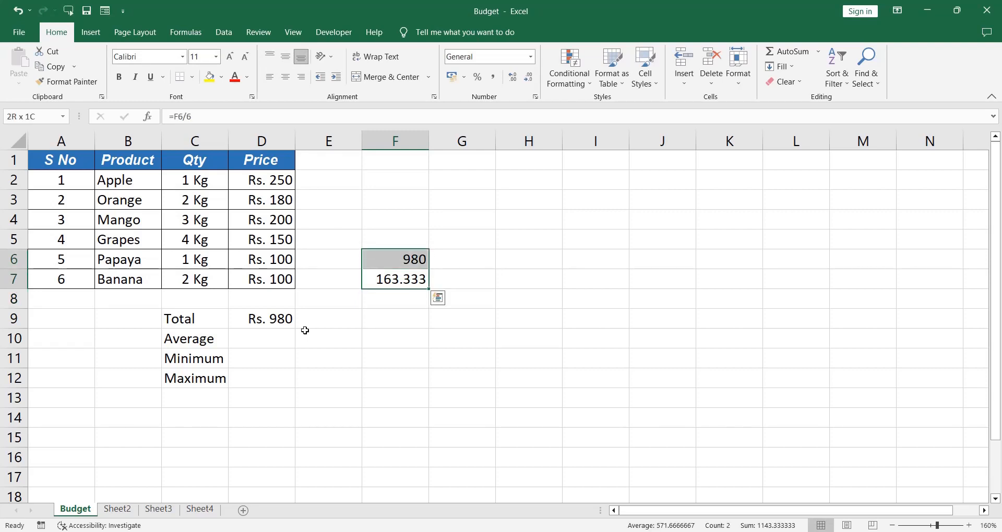
{"action": "left_click", "coordinate": [294, 335]}
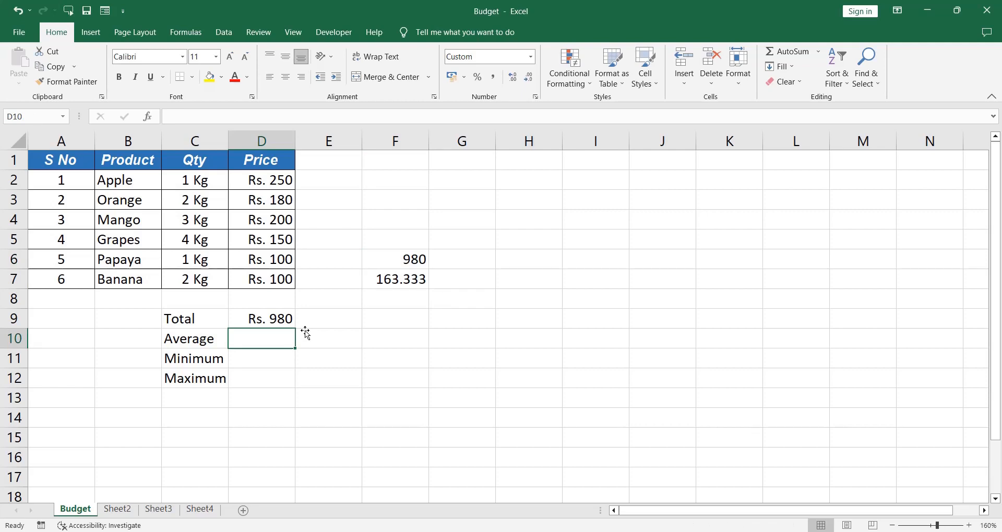
{"action": "type", "text": "="}
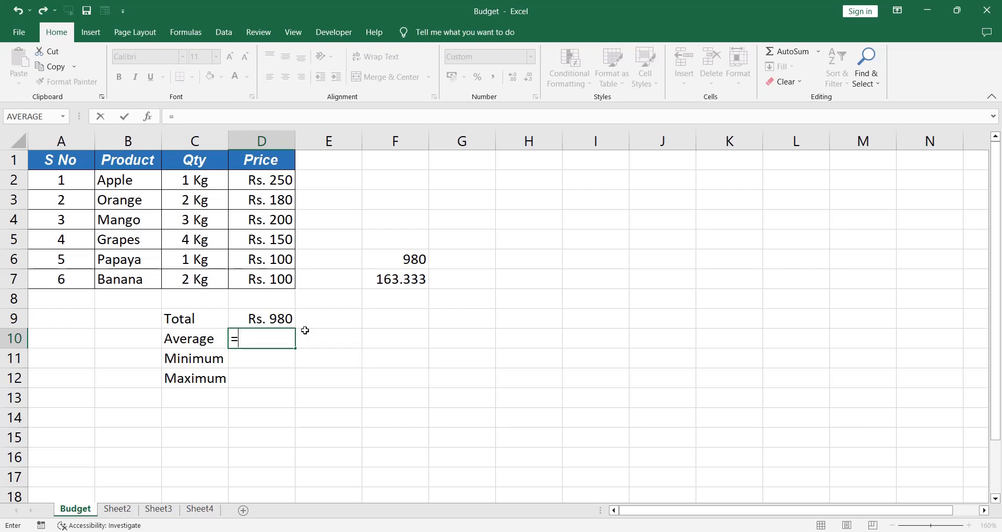
{"action": "key", "text": "Escape"}
Try to sum the prices D2:D7 in F9 by entering SUM( without an equals sign
{"action": "key", "text": "Right"}
{"action": "key", "text": "Right"}
{"action": "key", "text": "Right"}
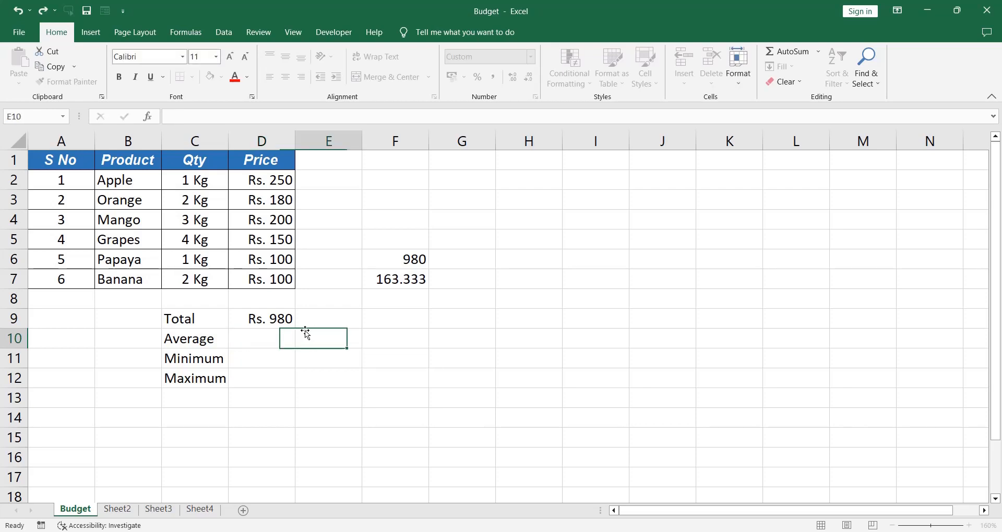
{"action": "key", "text": "Up"}
{"action": "key", "text": "Left"}
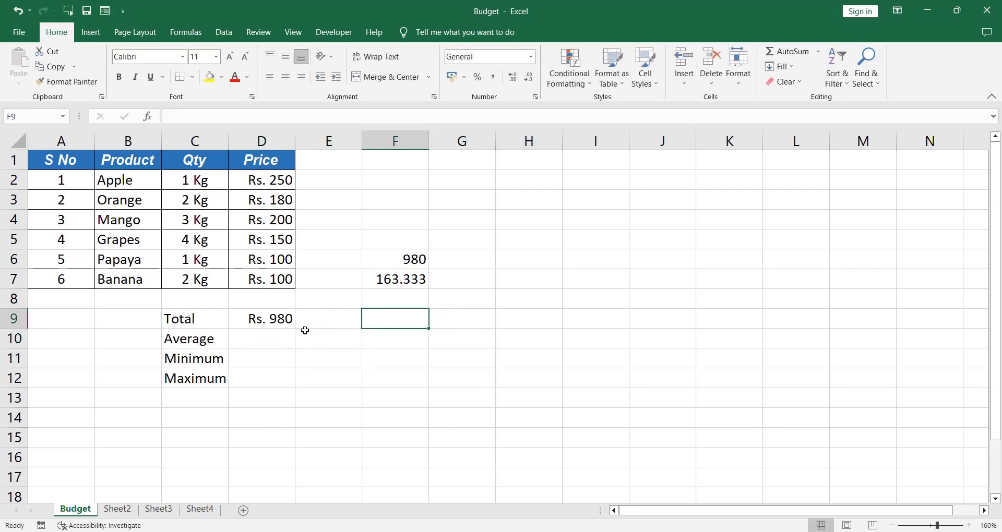
{"action": "type", "text": "=SUM"}
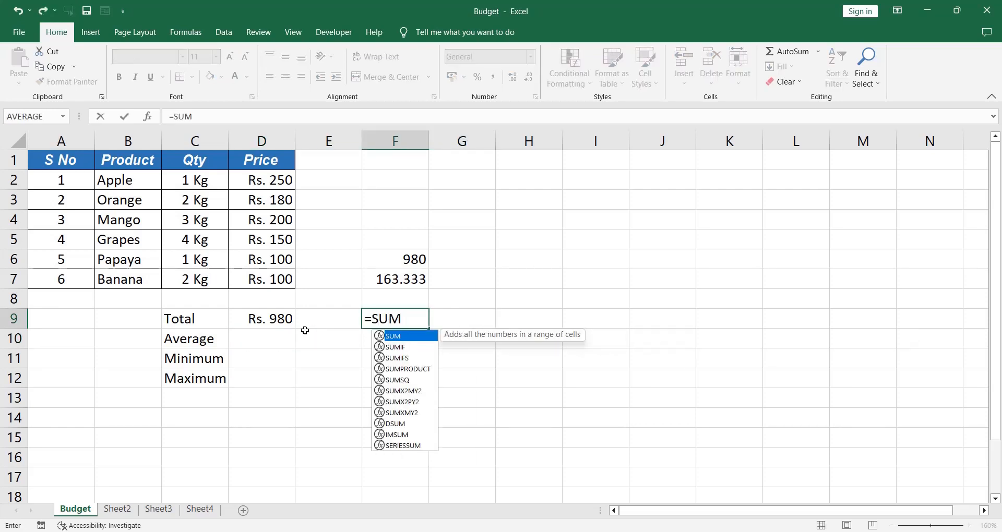
{"action": "key", "text": "BackSpace"}
{"action": "key", "text": "BackSpace"}
{"action": "key", "text": "BackSpace"}
{"action": "key", "text": "BackSpace"}
{"action": "type", "text": "SU"}
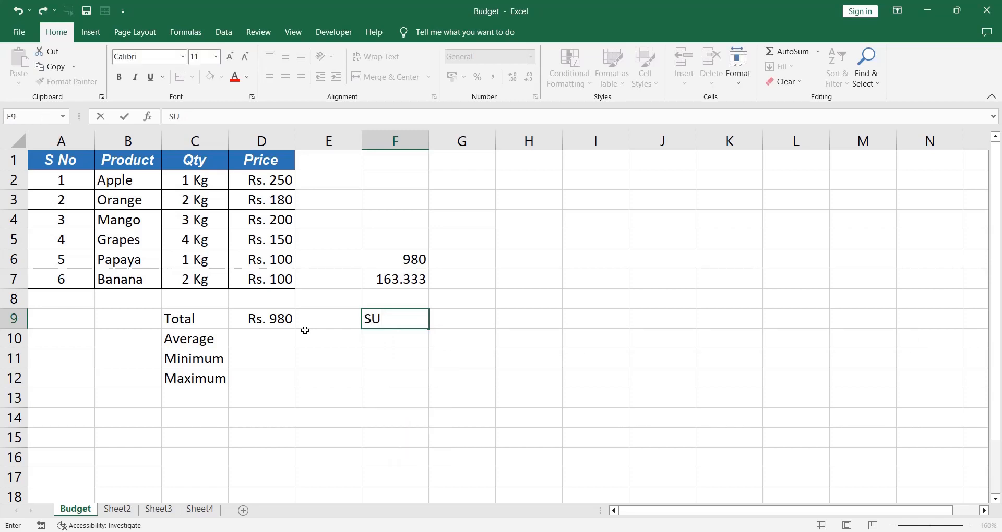
{"action": "type", "text": "M("}
{"action": "left_click", "coordinate": [277, 181]}
{"action": "left_click_drag", "start_coordinate": [276, 182], "coordinate": [279, 278]}
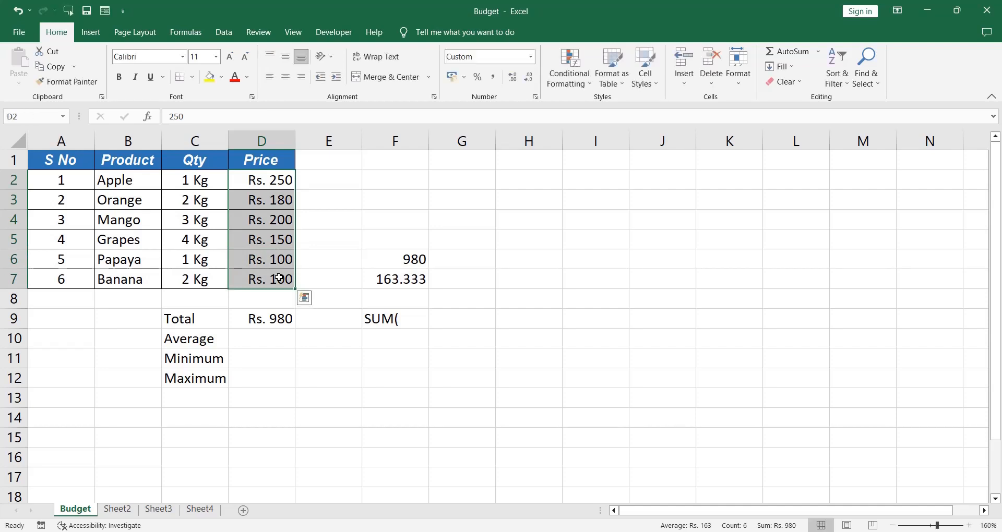
Try F9 with an equals sign in front of SUM( and the range D2:D7, and clear the cell
{"action": "left_click", "coordinate": [404, 318]}
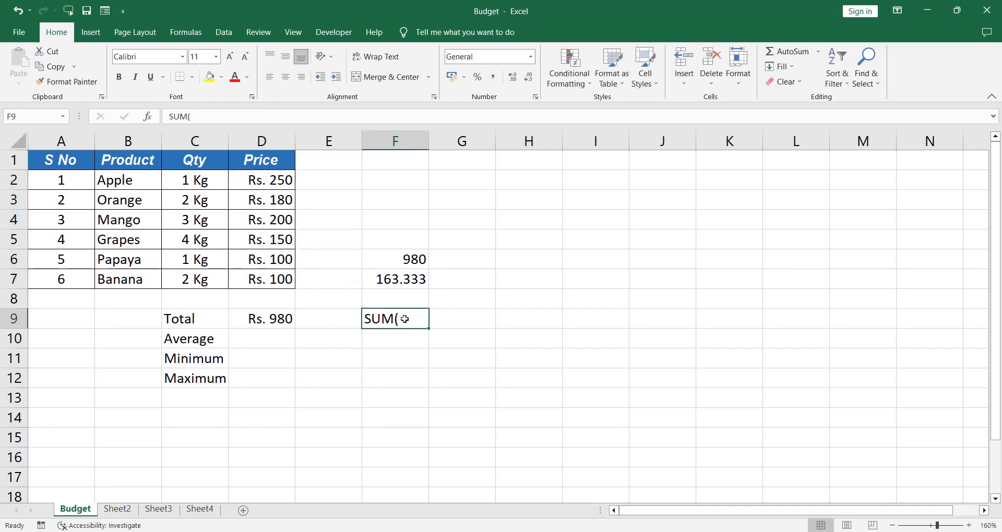
{"action": "double_click", "coordinate": [404, 319]}
{"action": "key", "text": "Home"}
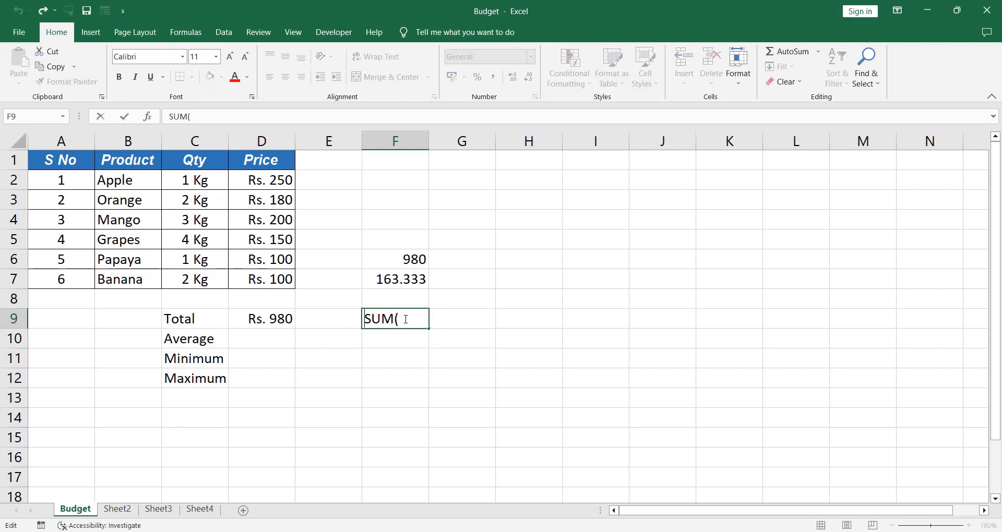
{"action": "type", "text": "="}
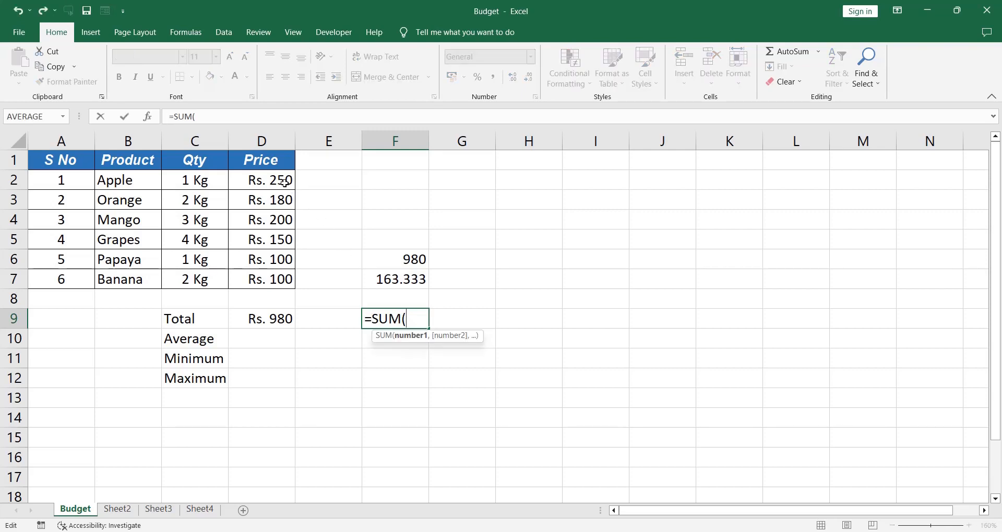
{"action": "left_click_drag", "start_coordinate": [285, 182], "coordinate": [293, 282]}
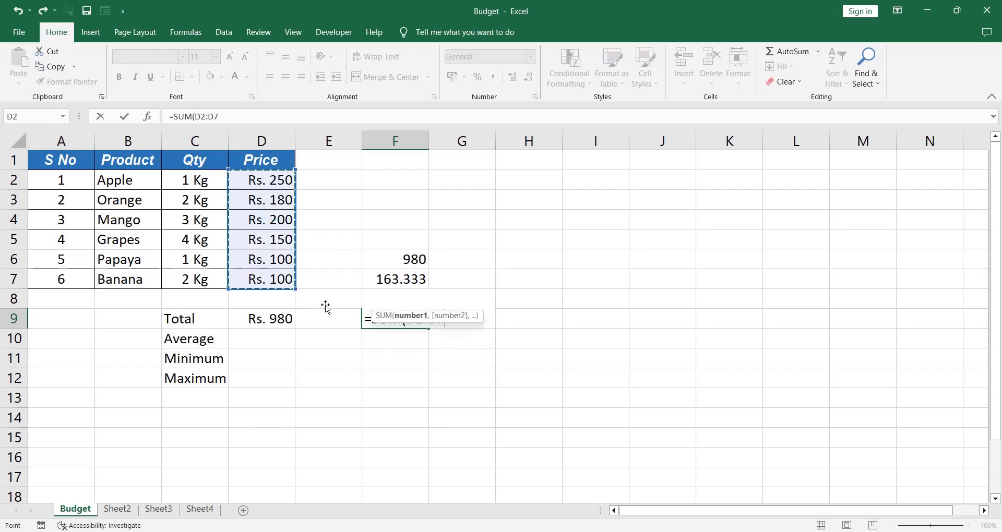
{"action": "left_click_drag", "start_coordinate": [412, 322], "coordinate": [578, 337]}
{"action": "key", "text": "Escape"}
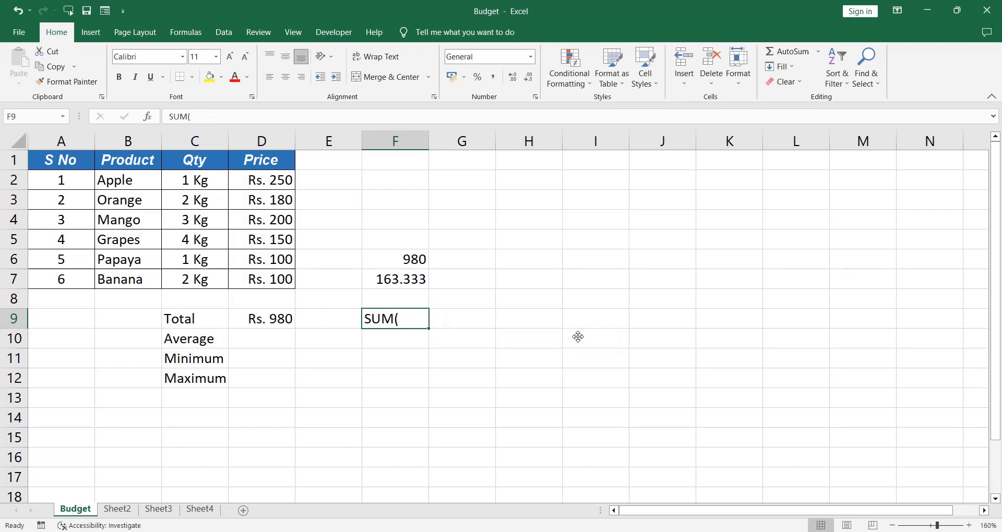
{"action": "key", "text": "Delete"}
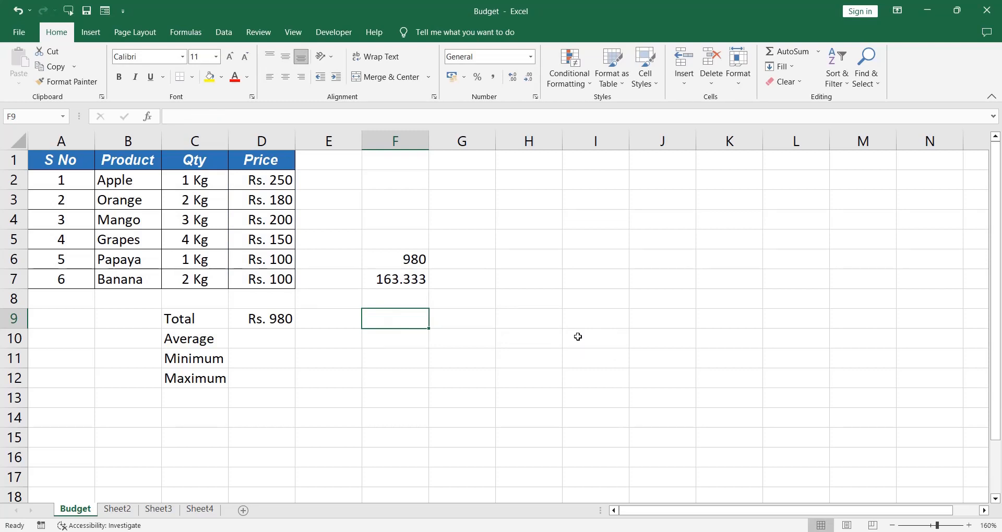
Calculate the average price in D10 with =AVERAGE(D2:D7) and compare it with the manual average in F7
{"action": "left_click", "coordinate": [267, 338]}
{"action": "type", "text": "="}
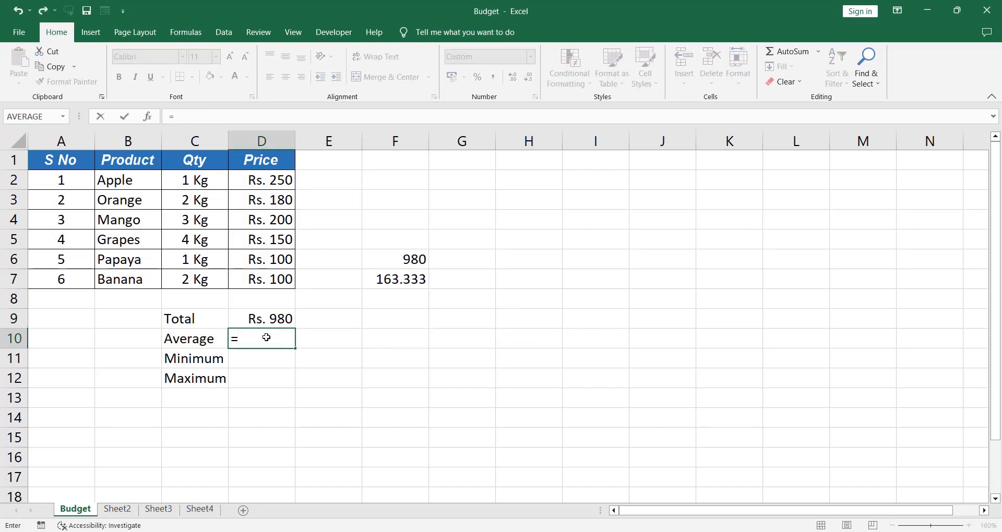
{"action": "type", "text": "AVER"}
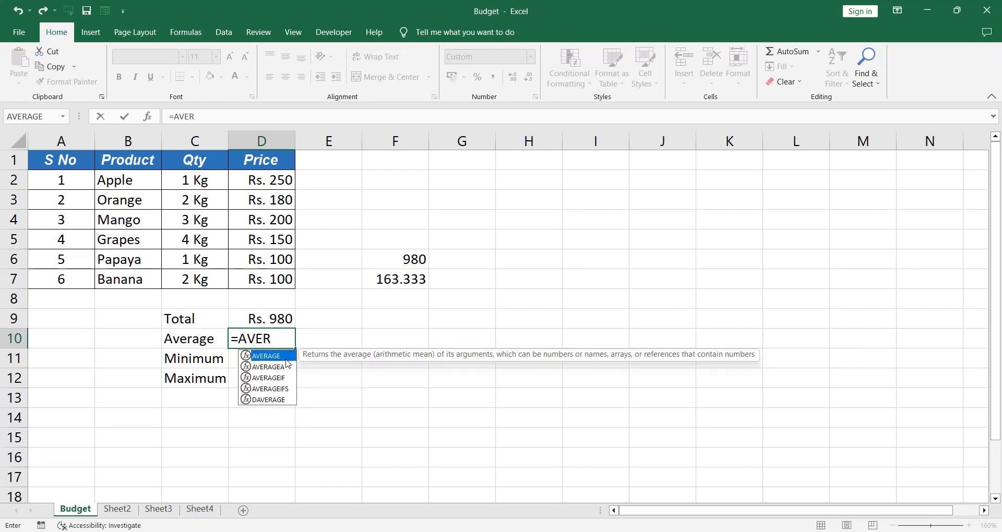
{"action": "key", "text": "Tab"}
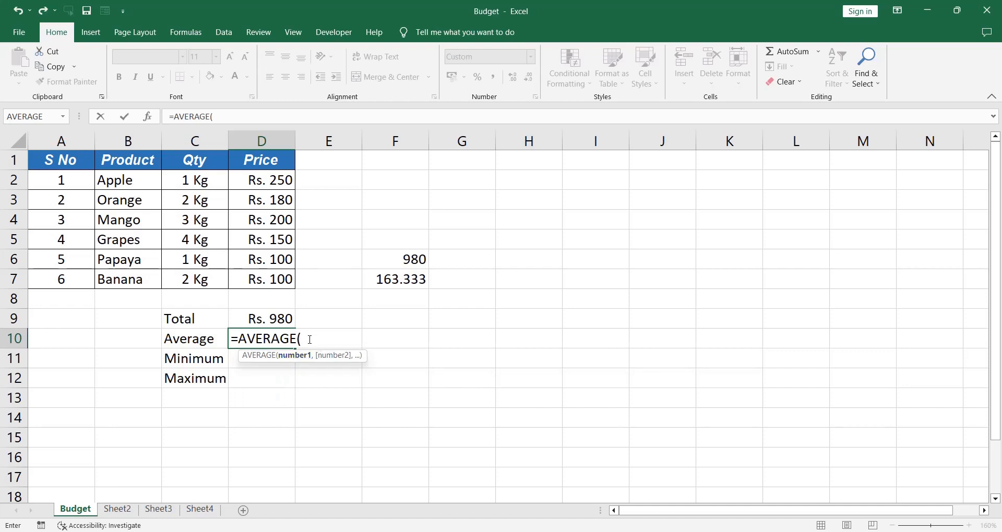
{"action": "left_click_drag", "start_coordinate": [269, 180], "coordinate": [277, 277]}
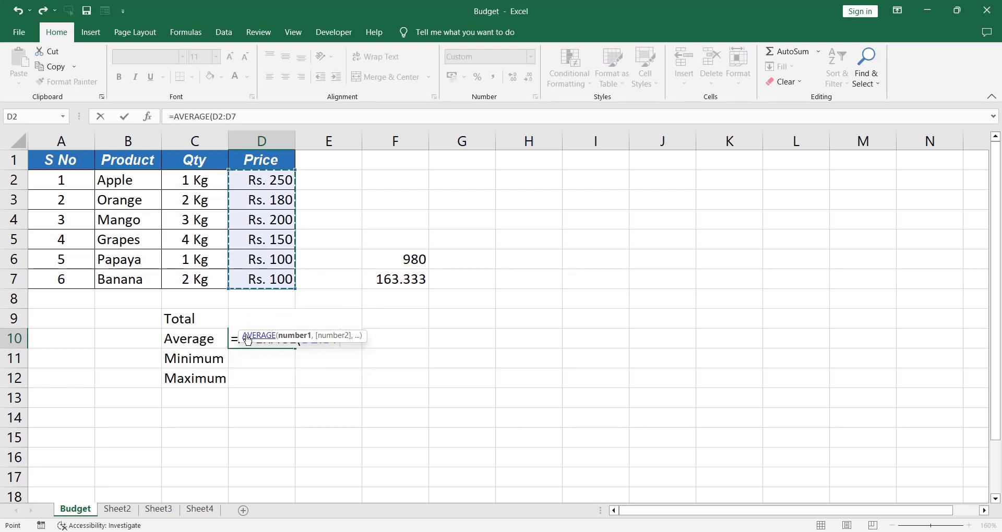
{"action": "left_click", "coordinate": [342, 340]}
{"action": "type", "text": ")"}
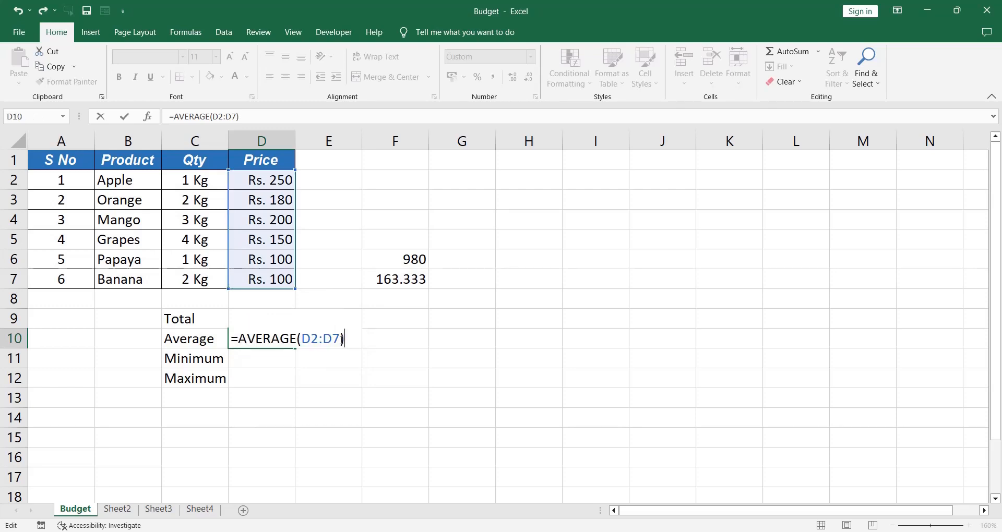
{"action": "key", "text": "Return"}
{"action": "key", "text": "Up"}
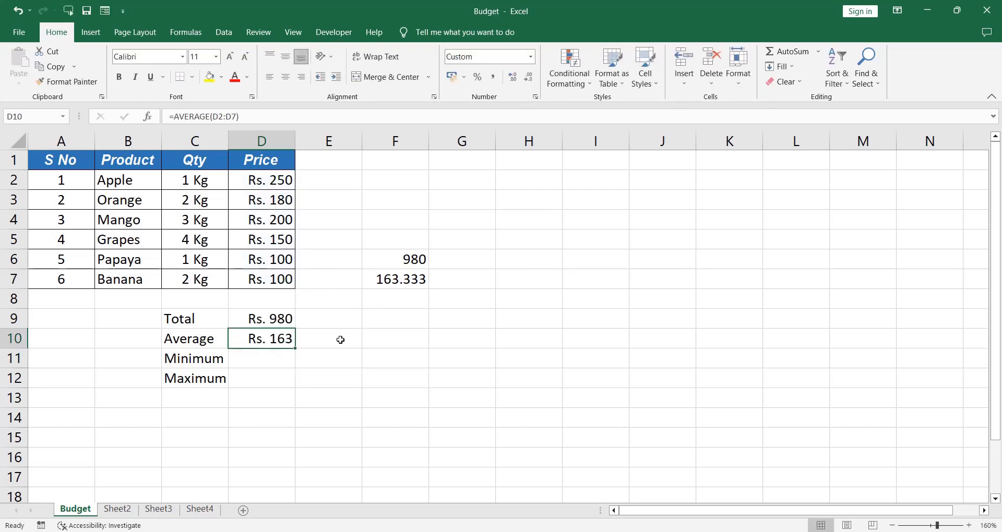
{"action": "left_click", "coordinate": [411, 278]}
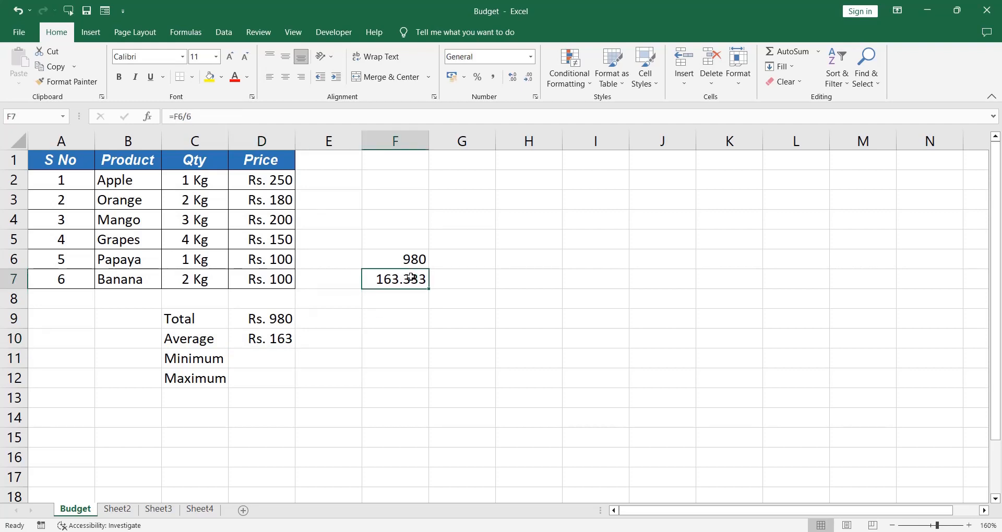
{"action": "left_click", "coordinate": [285, 342]}
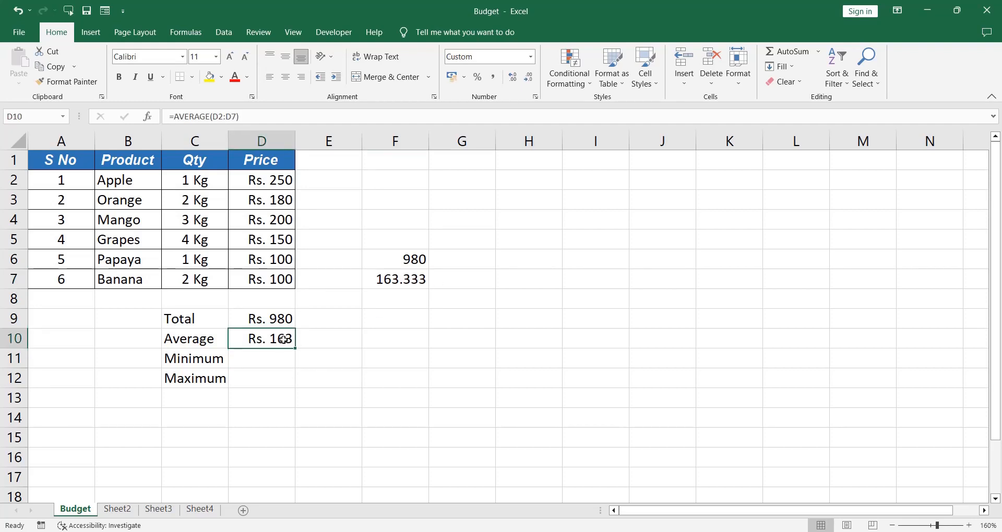
Calculate the minimum price in D11 with the formula =MIN(D2:D7)
{"action": "left_click", "coordinate": [263, 358]}
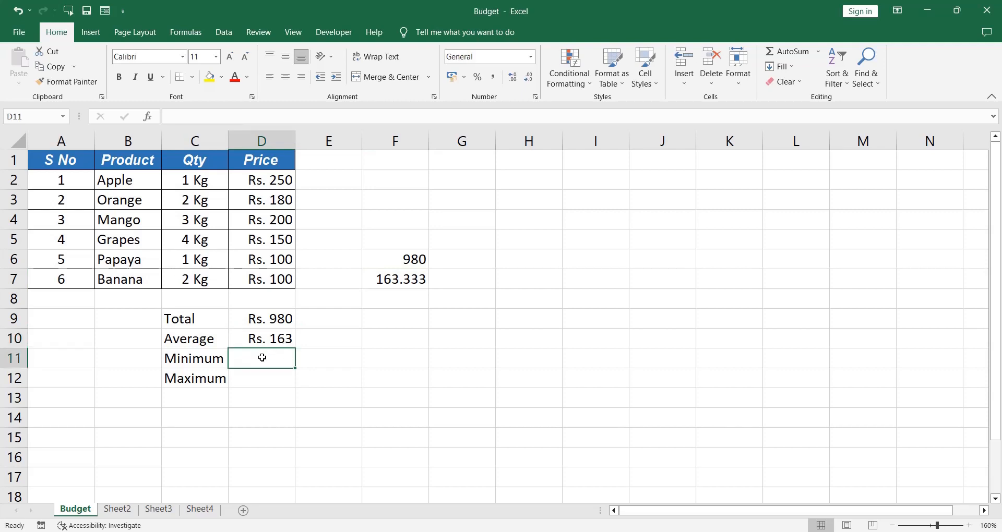
{"action": "type", "text": "=MIN"}
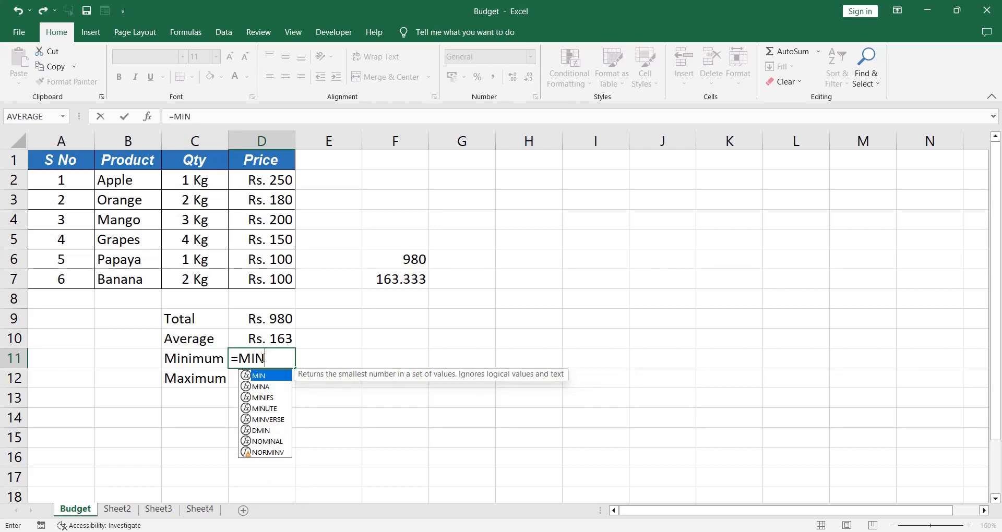
{"action": "type", "text": "("}
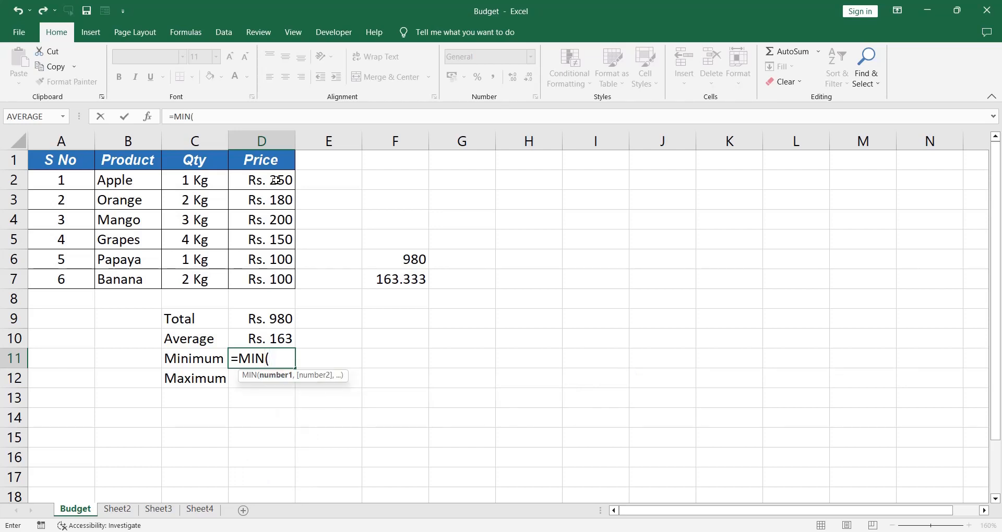
{"action": "left_click_drag", "start_coordinate": [276, 180], "coordinate": [276, 284]}
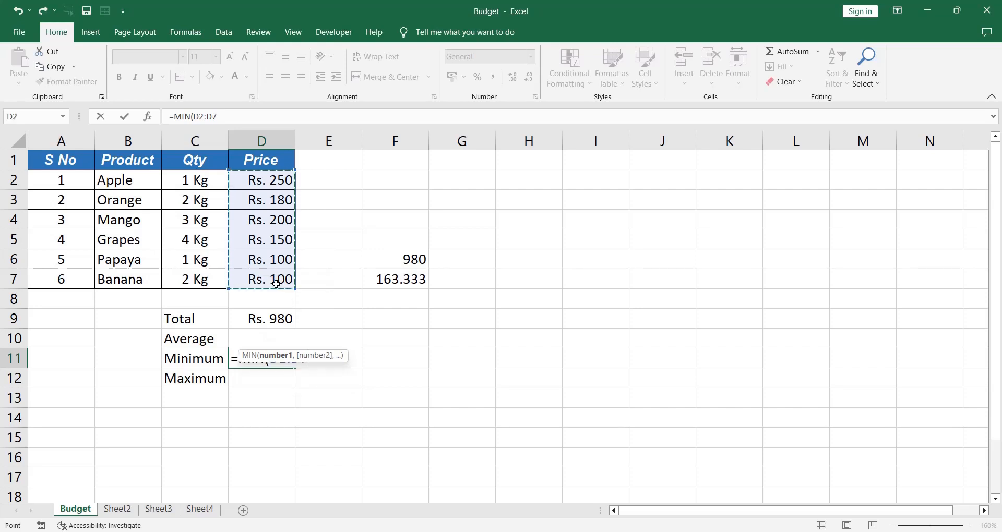
{"action": "type", "text": ")"}
{"action": "key", "text": "Return"}
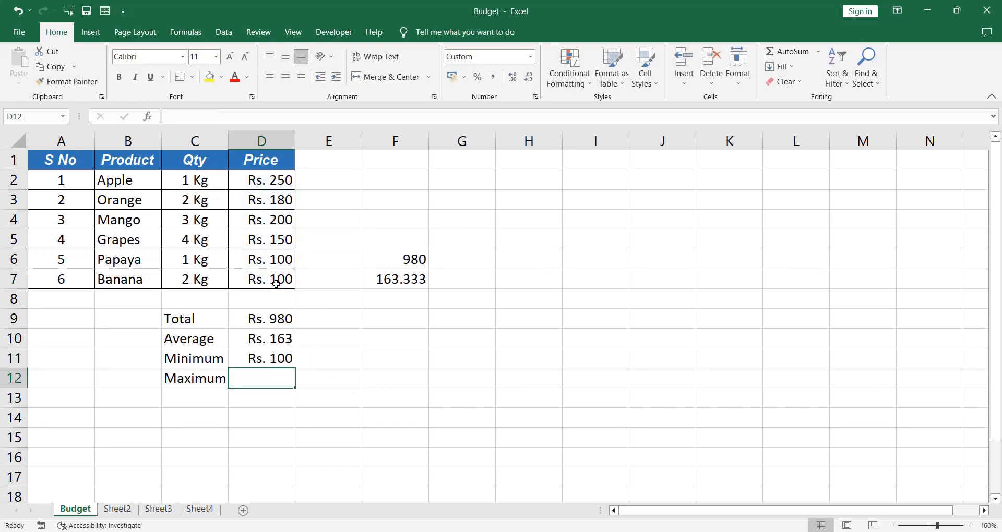
Calculate the maximum price in D12 with the formula =MAX(D2:D7)
{"action": "type", "text": "=MAX"}
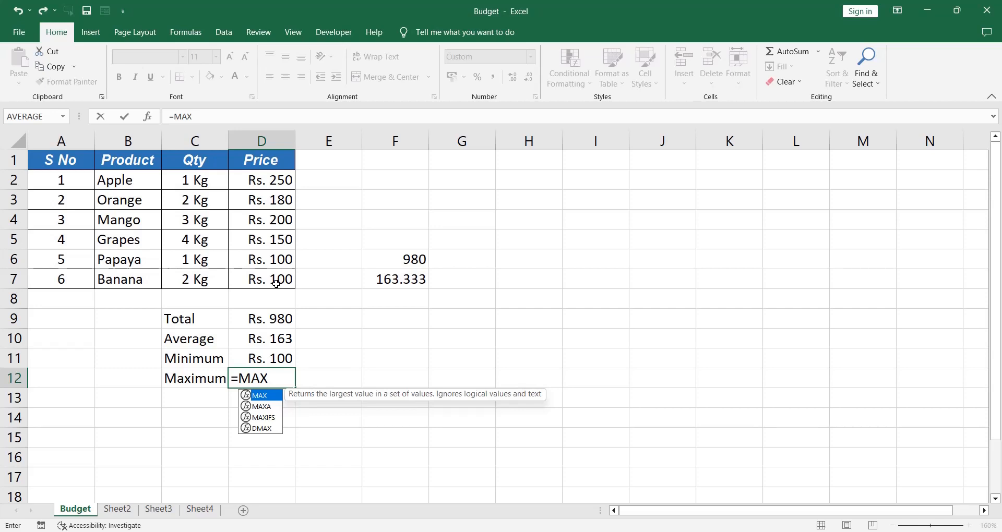
{"action": "type", "text": "("}
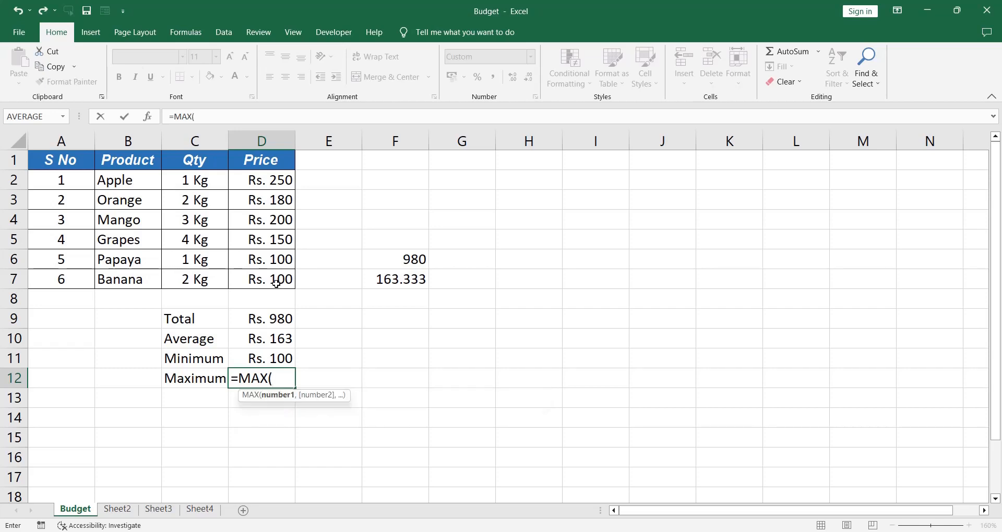
{"action": "left_click_drag", "start_coordinate": [279, 182], "coordinate": [279, 279]}
{"action": "type", "text": ")"}
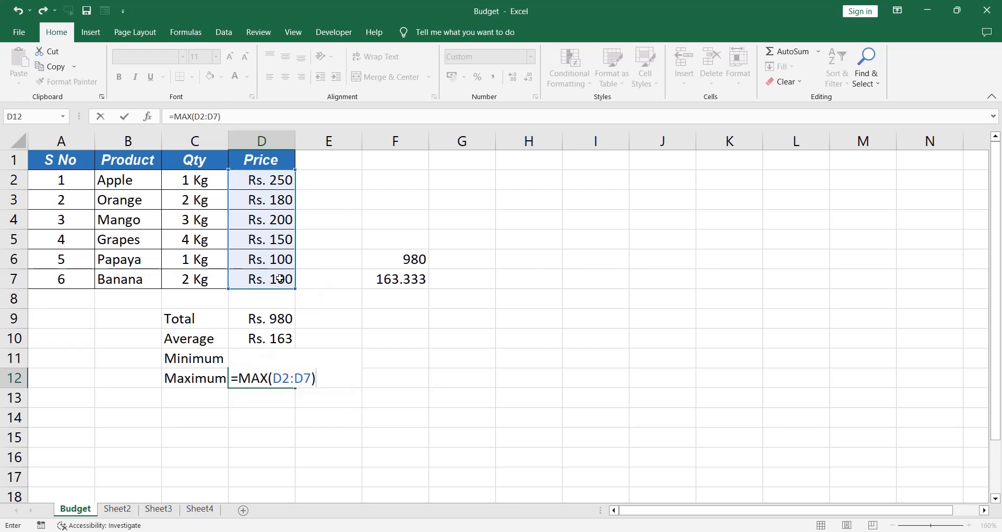
{"action": "key", "text": "Return"}
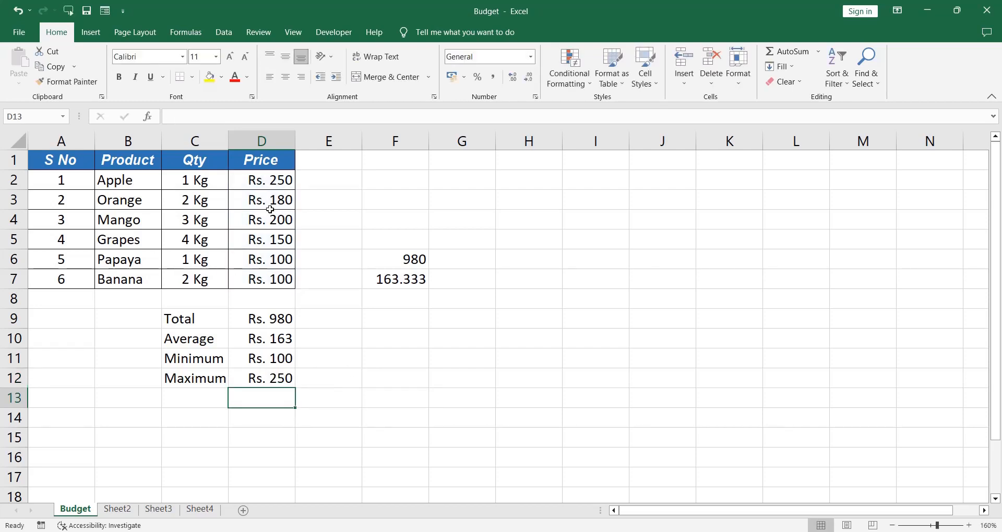
Check the minimum in D11 against the Banana price in D7 and the maximum in D12 against the Apple row
{"action": "left_click", "coordinate": [278, 280]}
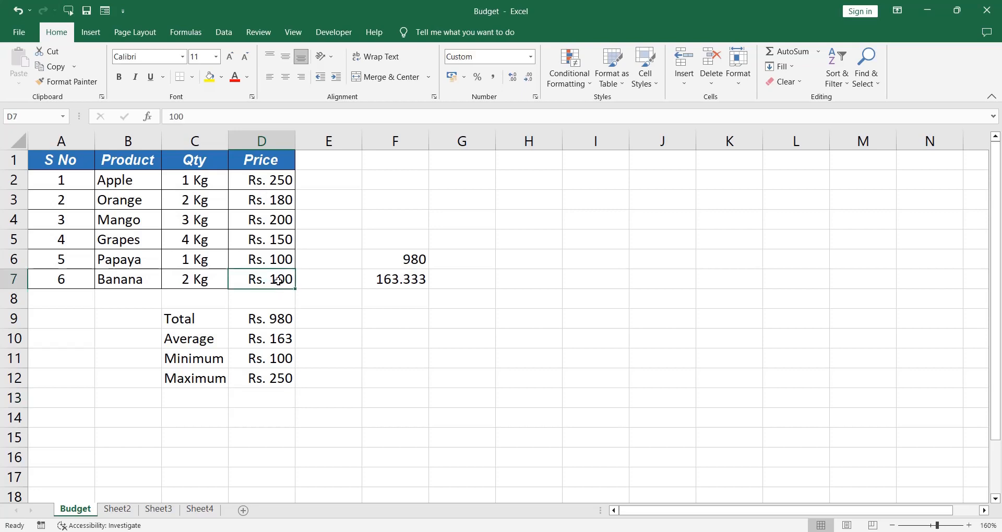
{"action": "left_click", "coordinate": [282, 357]}
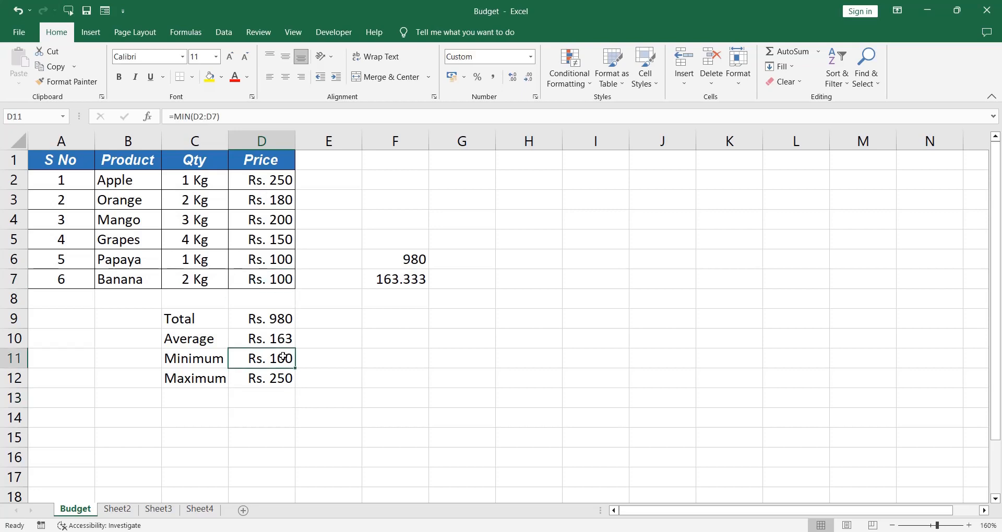
{"action": "left_click", "coordinate": [267, 385]}
{"action": "left_click_drag", "start_coordinate": [112, 179], "coordinate": [263, 179]}
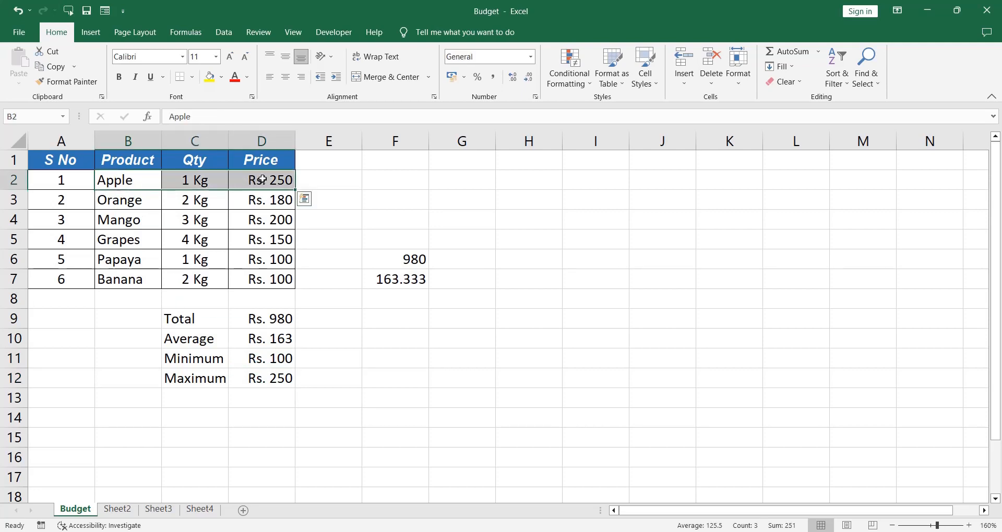
{"action": "left_click", "coordinate": [270, 375]}
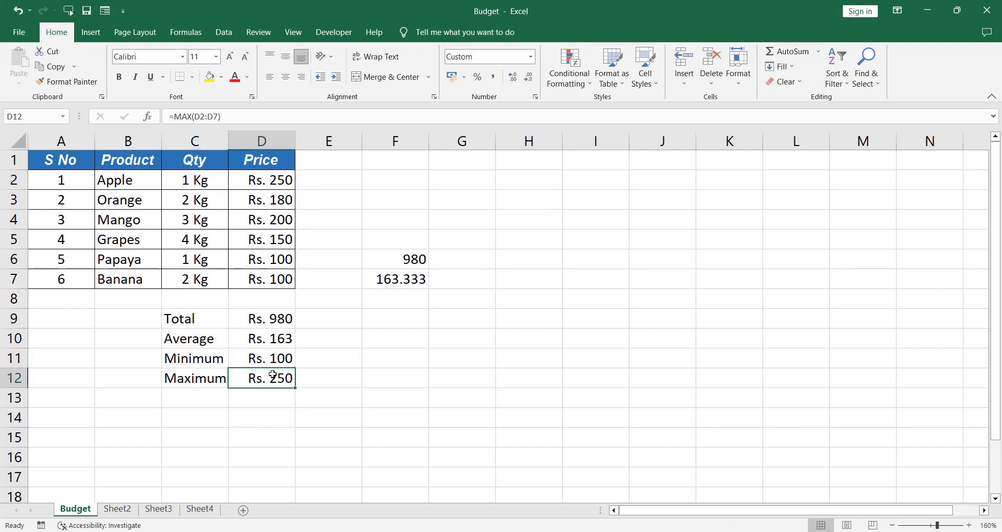